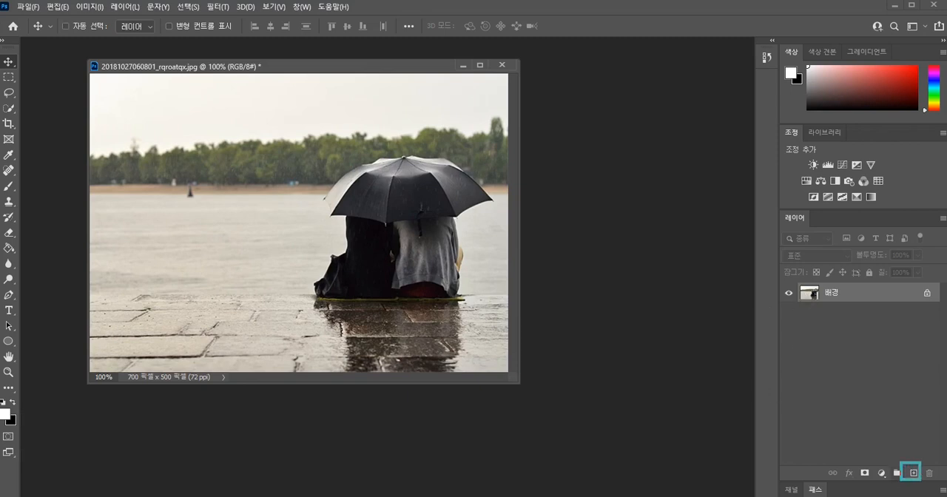
Add a new layer above the photo and fill it with black (#000000).
left_click(914, 473)
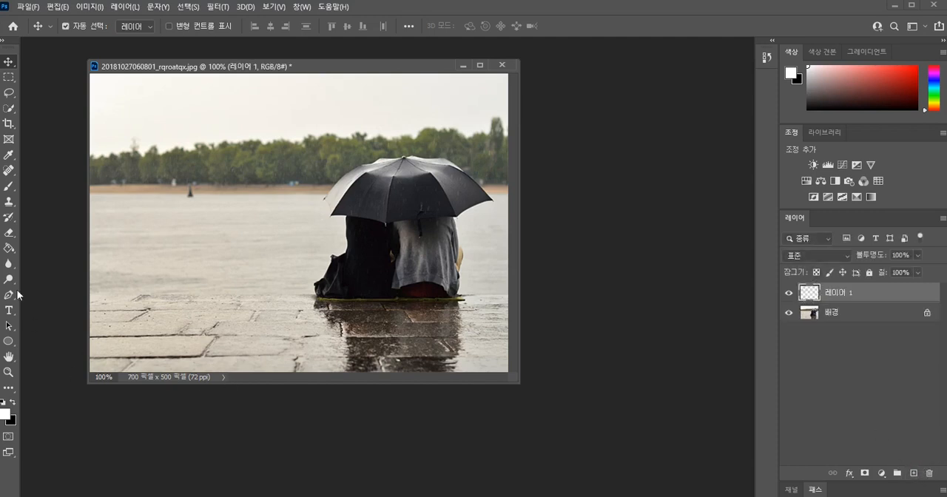
left_click(9, 248)
left_click(42, 260)
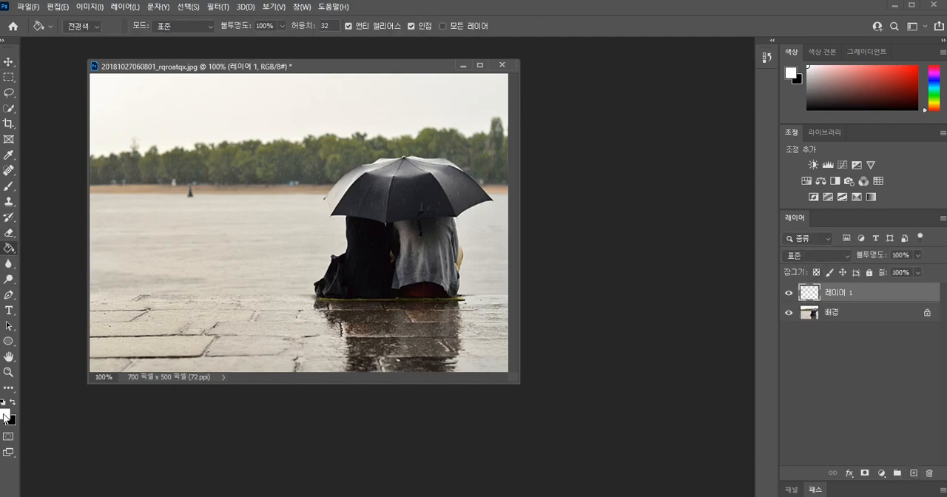
left_click(4, 414)
type("000000")
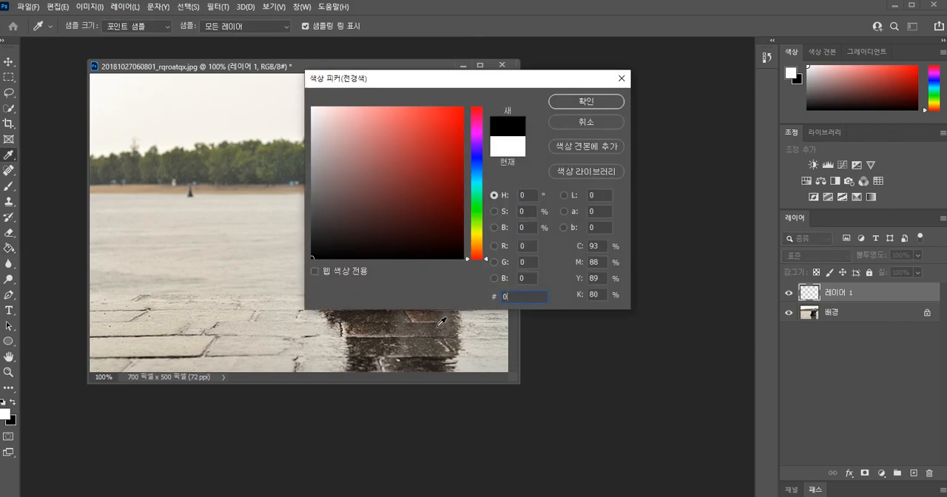
left_click(587, 100)
left_click(273, 223)
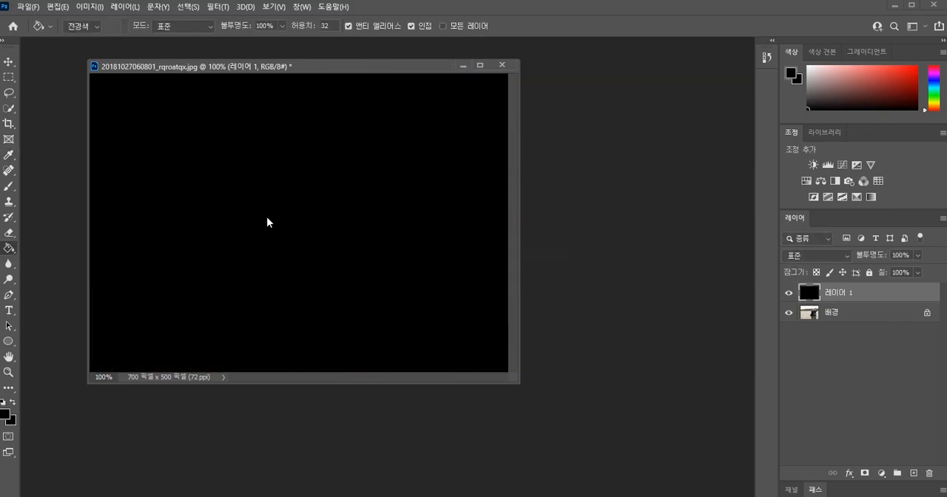
Apply the Add Noise filter to the black layer with a 150% amount, Gaussian distribution and monochromatic.
left_click(216, 8)
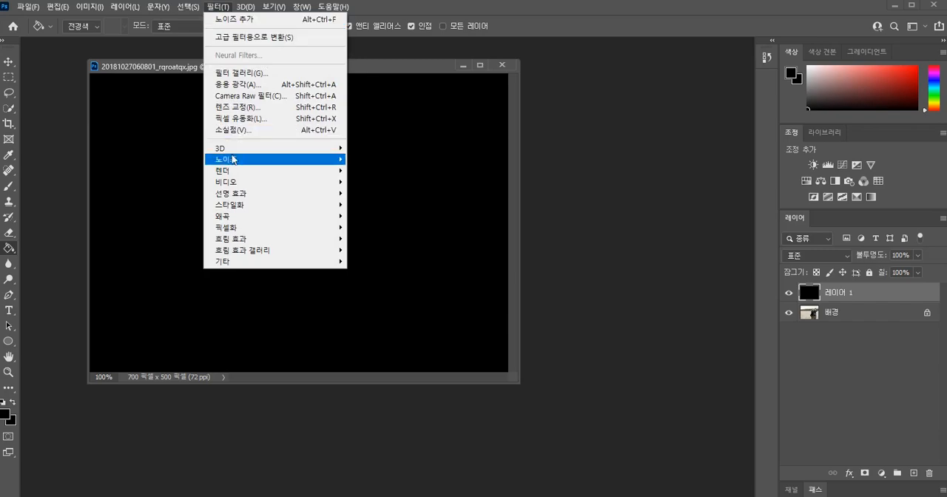
mouse_move(231, 159)
left_click(381, 169)
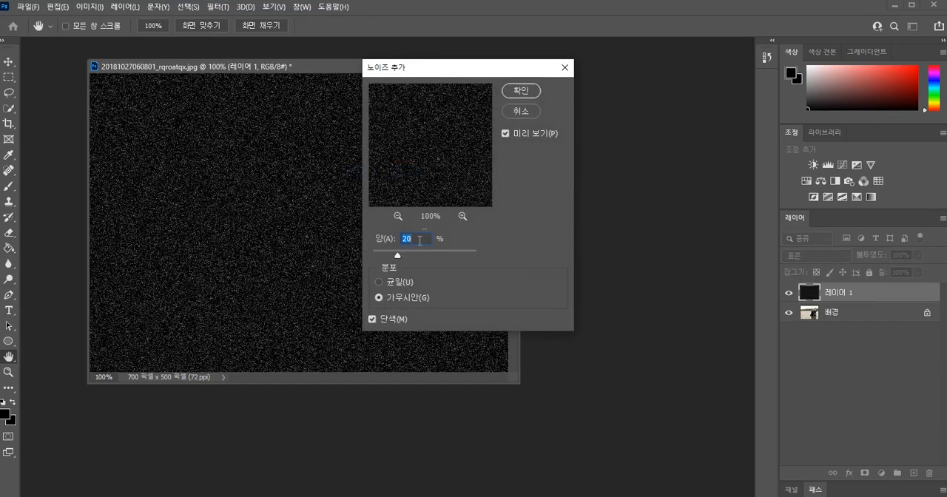
type("150")
key("alt")
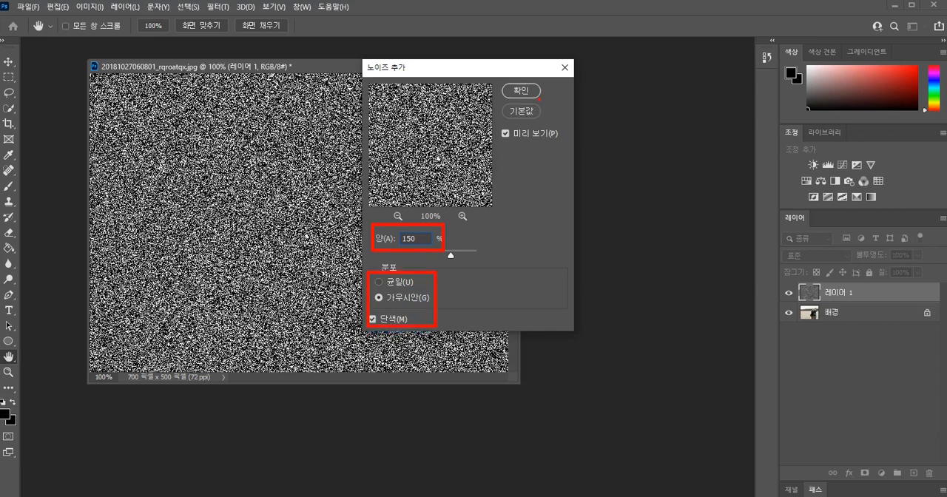
left_click(518, 92)
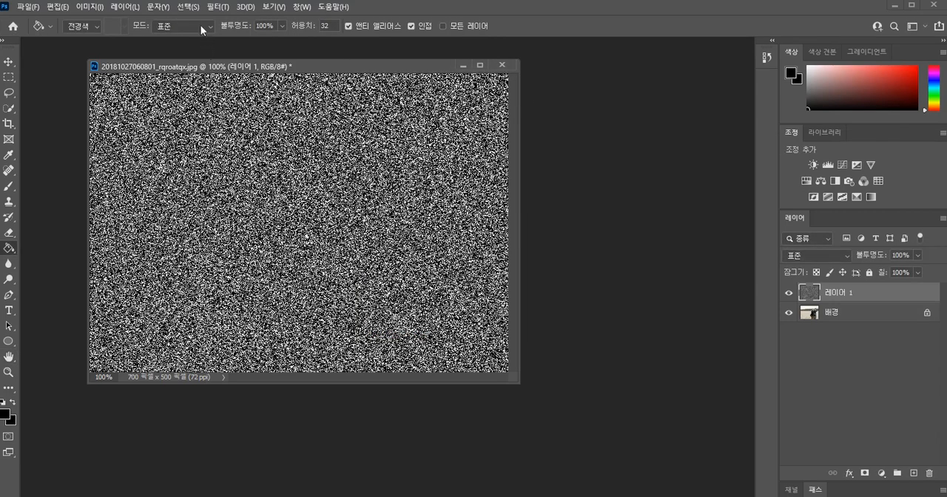
Apply Motion Blur to the noise layer with an angle of -80° and a distance of 40 pixels.
left_click(218, 7)
mouse_move(240, 239)
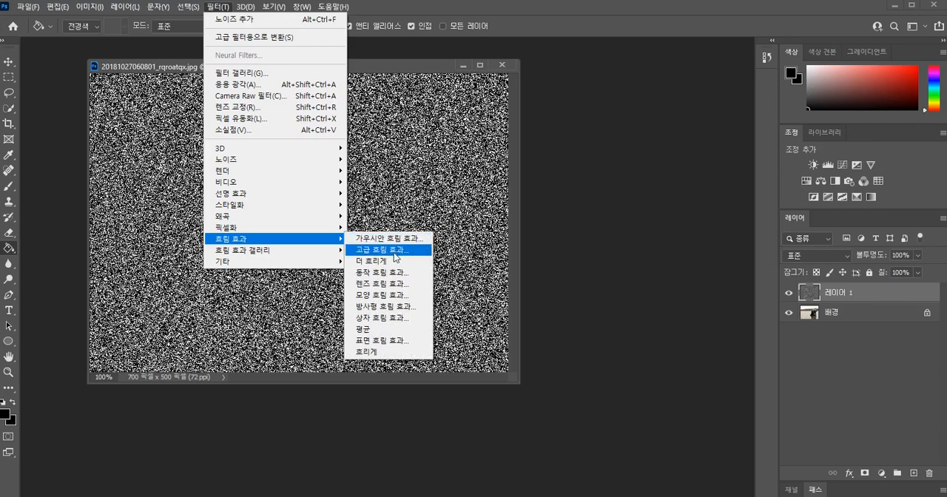
left_click(384, 276)
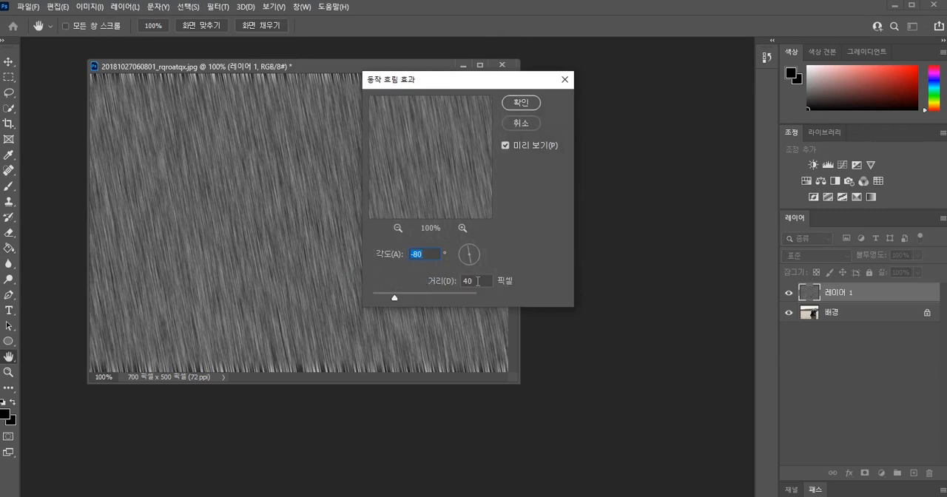
left_click(478, 281)
key("alt")
left_click(526, 103)
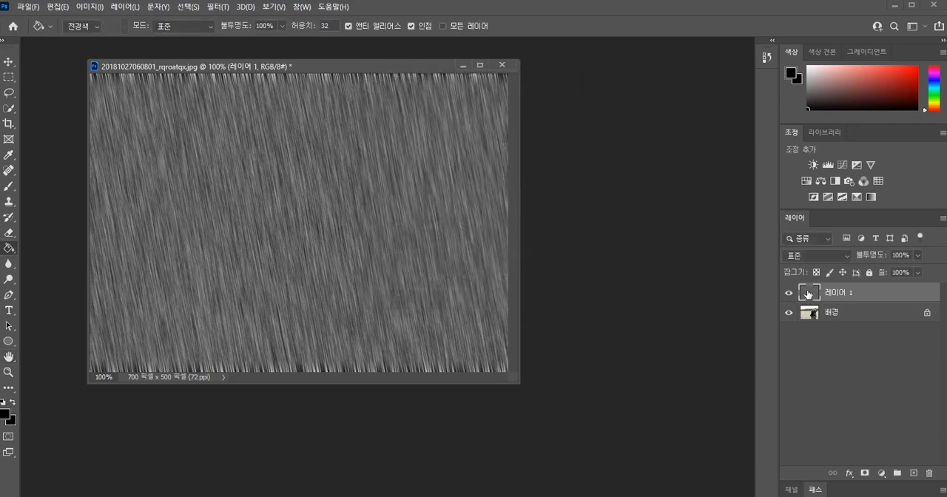
Duplicate the streaked rain layer and transform the copy to 150% scale with a 180° rotation.
key("ctrl+j")
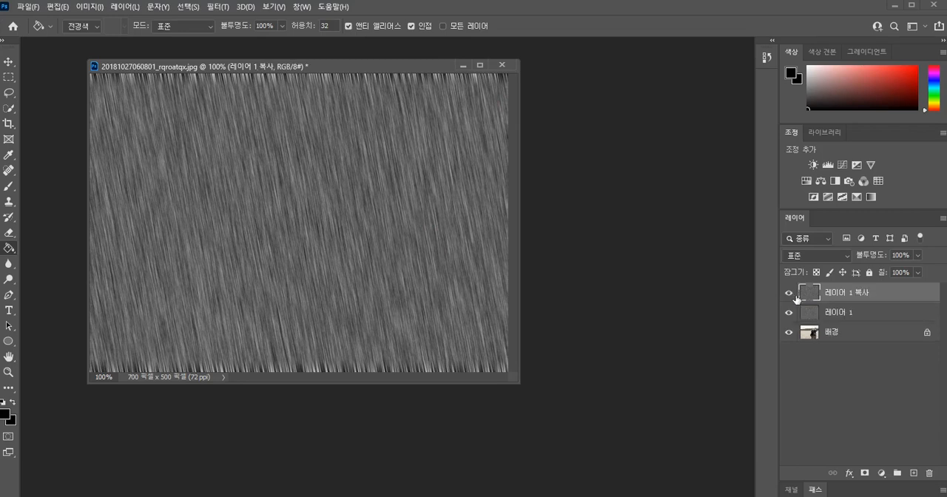
left_click(8, 62)
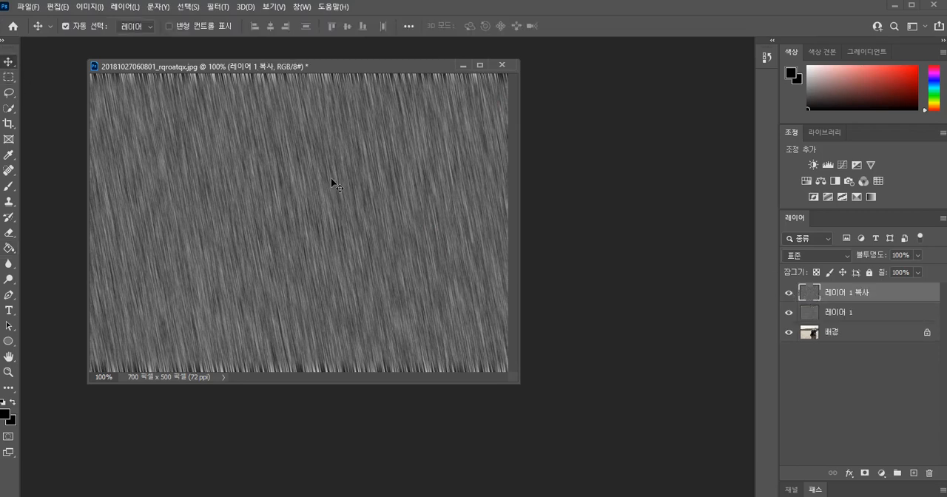
key("ctrl+t")
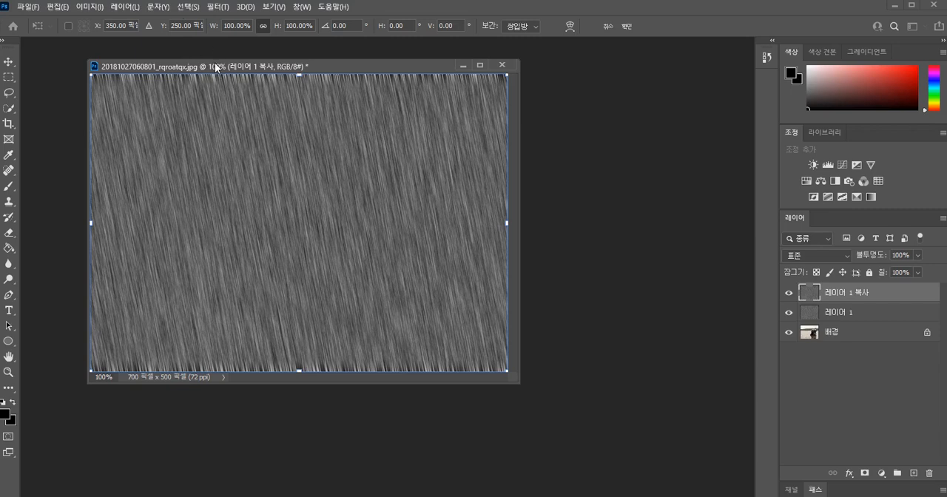
left_click_drag(310, 26, 257, 30)
type("150")
key("Return")
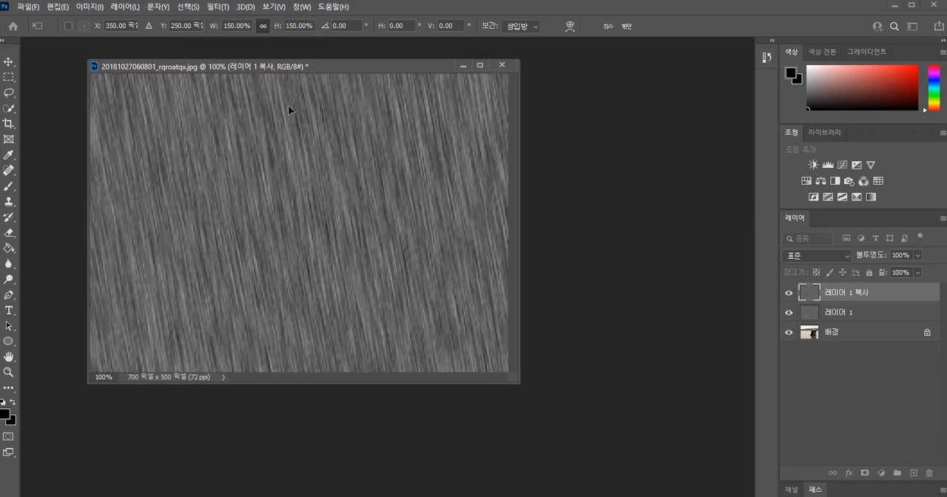
right_click(324, 100)
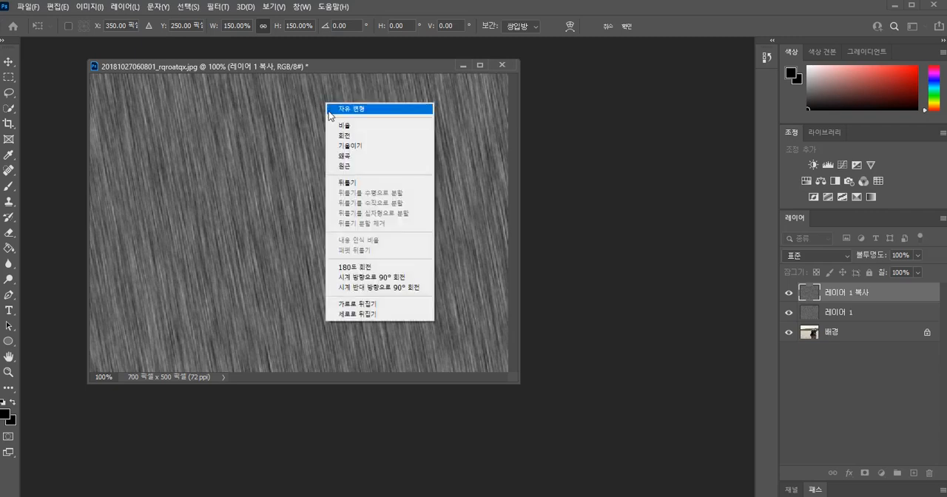
left_click(366, 267)
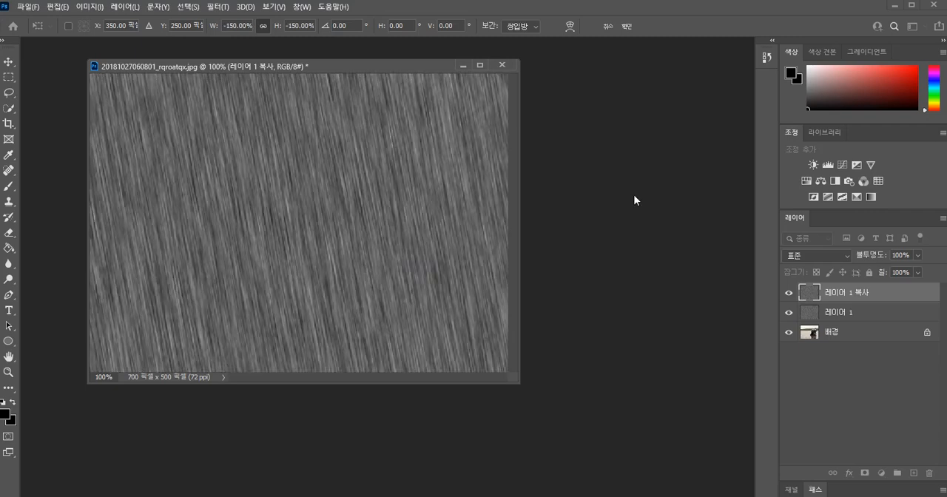
Set both rain layers to the Screen blend mode and 80% opacity.
left_click(845, 256)
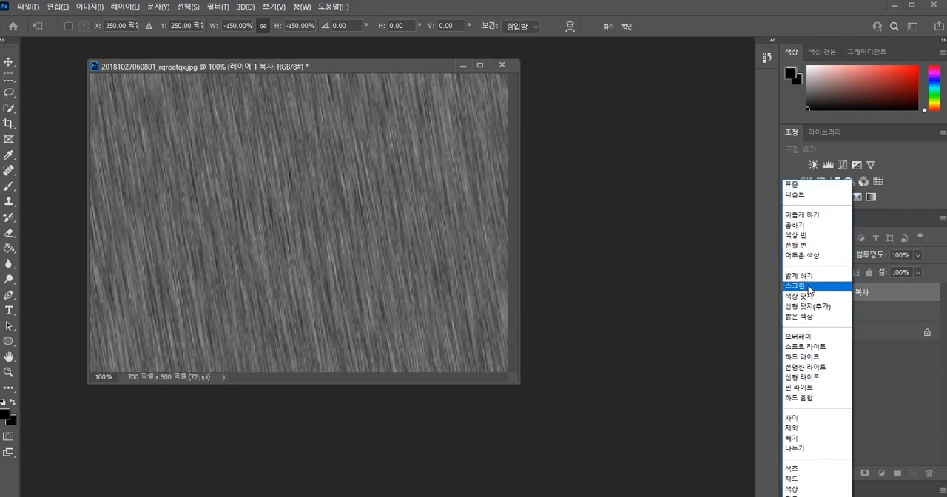
left_click(810, 287)
left_click(816, 314)
left_click(849, 259)
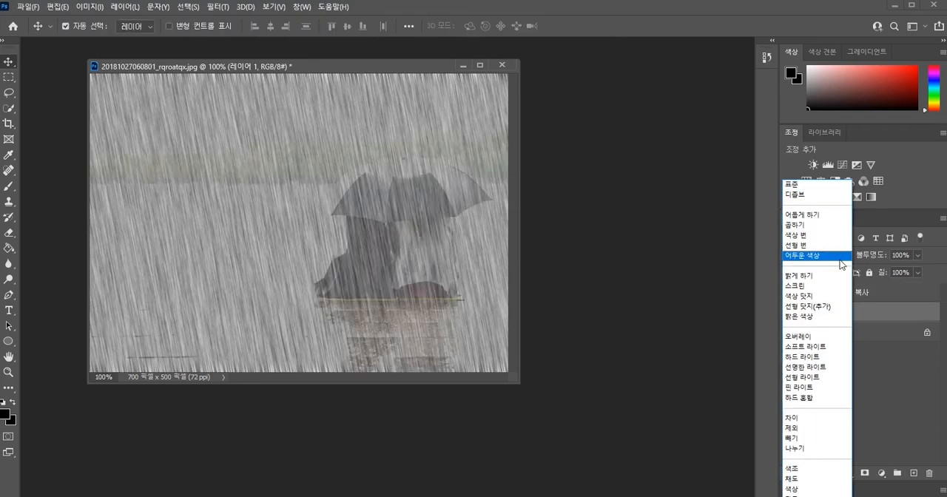
left_click(803, 286)
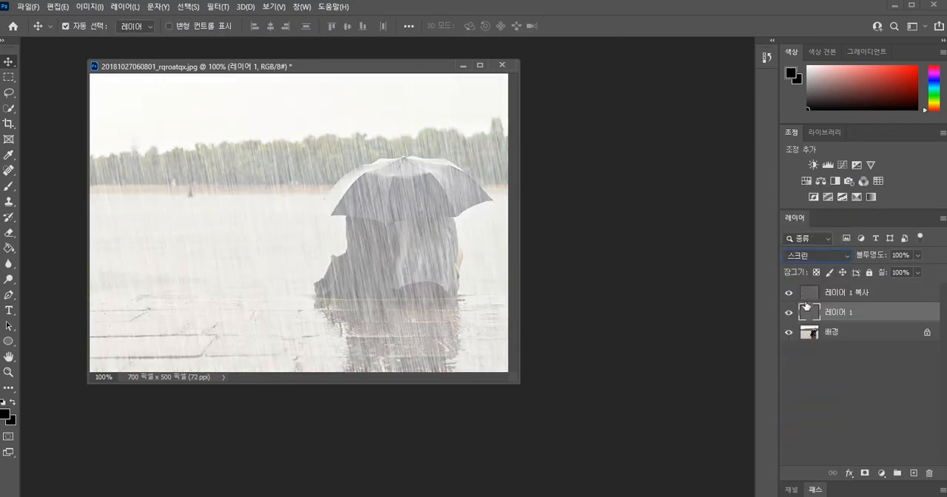
left_click(836, 295, "shift")
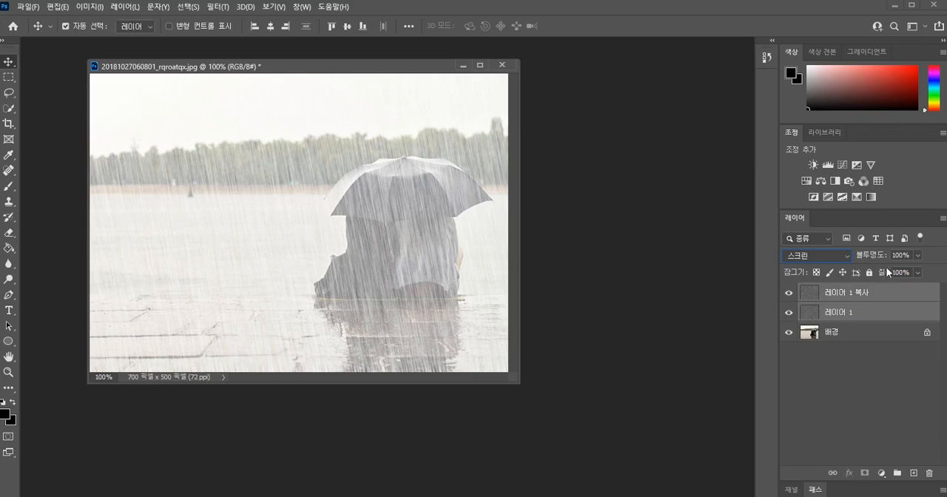
type("80")
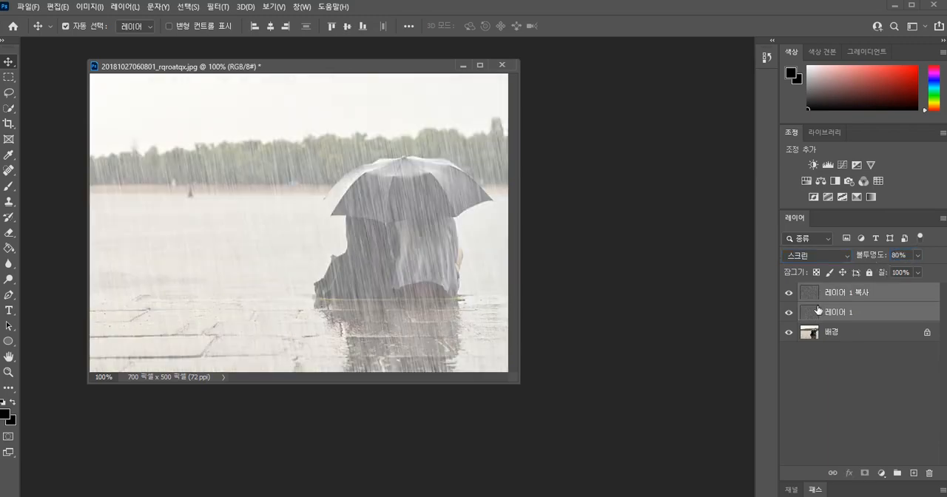
Add a new empty layer above the enlarged rain copy.
left_click(817, 310)
left_click(815, 299)
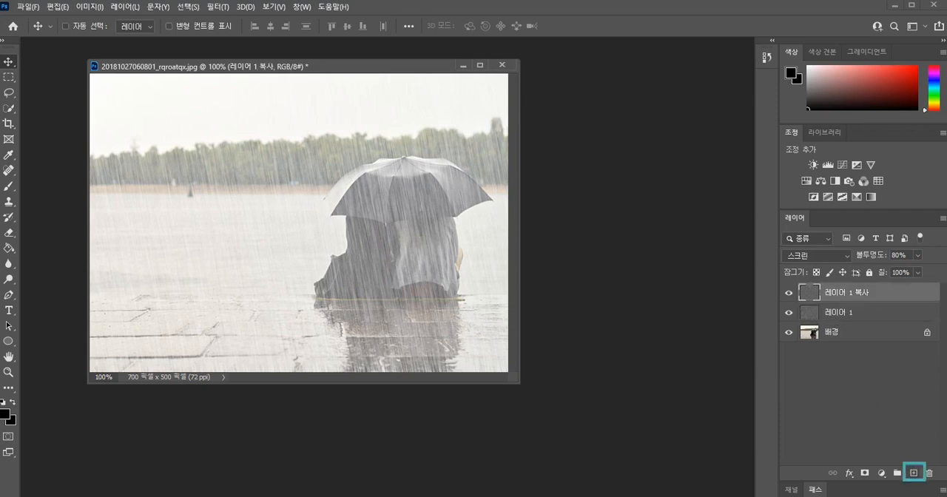
left_click(914, 472)
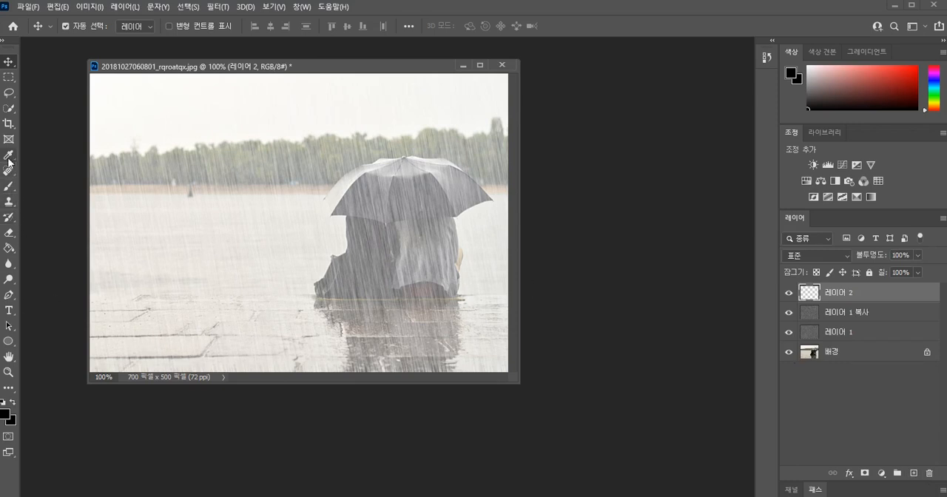
Set the Brush tool's soft round tip to 10 pixels and paint scattered black dots over the water, umbrella and pavement.
left_click(9, 191)
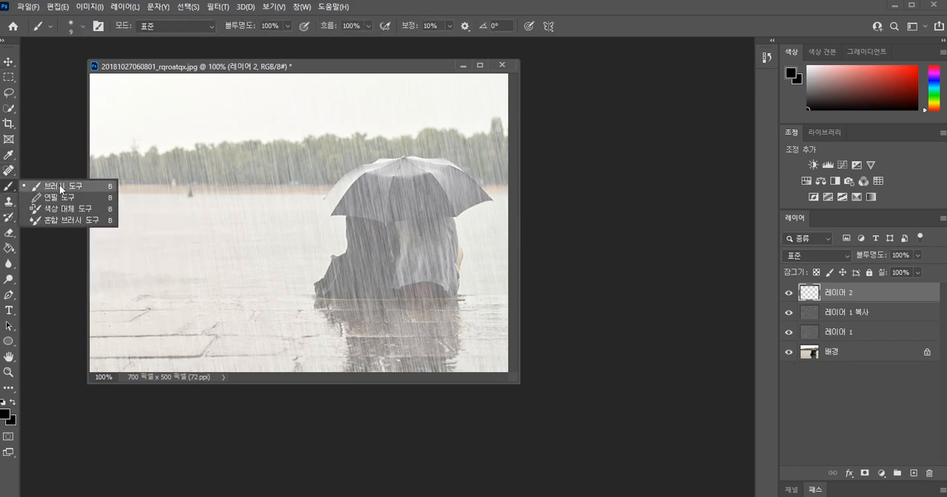
left_click(60, 190)
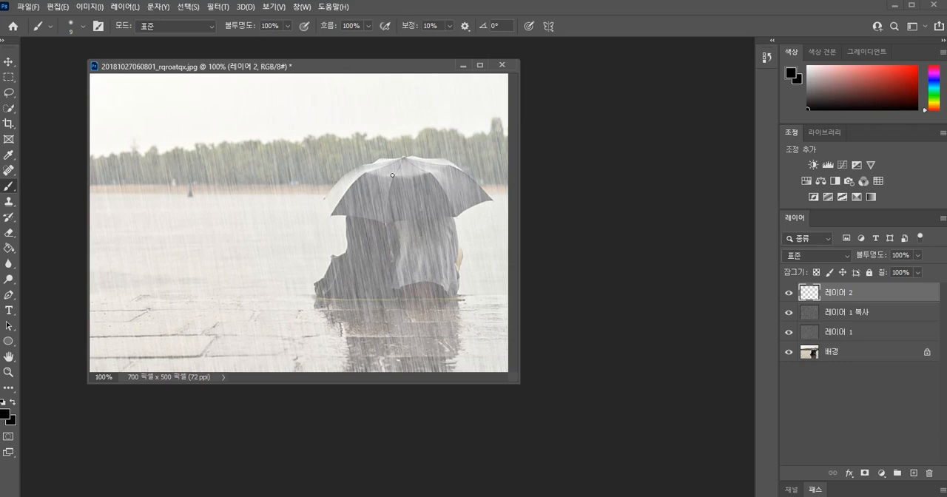
left_click(50, 26)
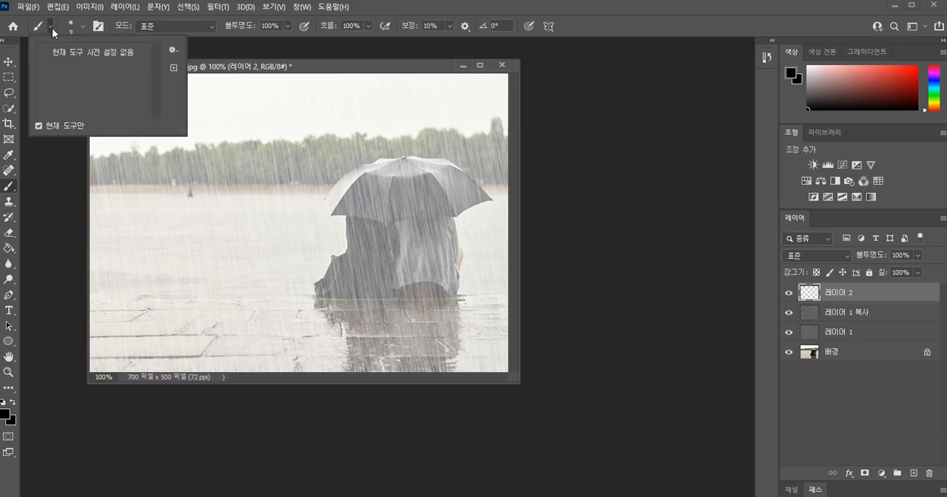
left_click(52, 30)
left_click(52, 30)
left_click(52, 30)
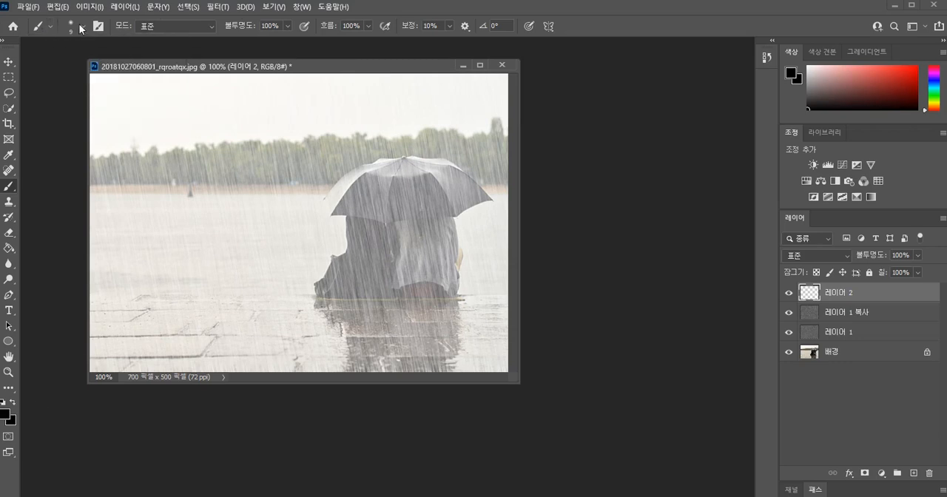
left_click(82, 28)
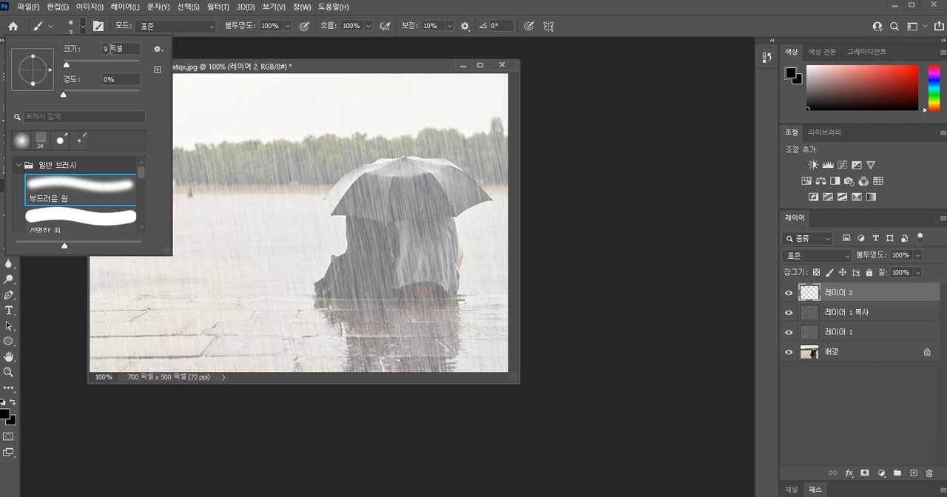
left_click(109, 49)
type("10")
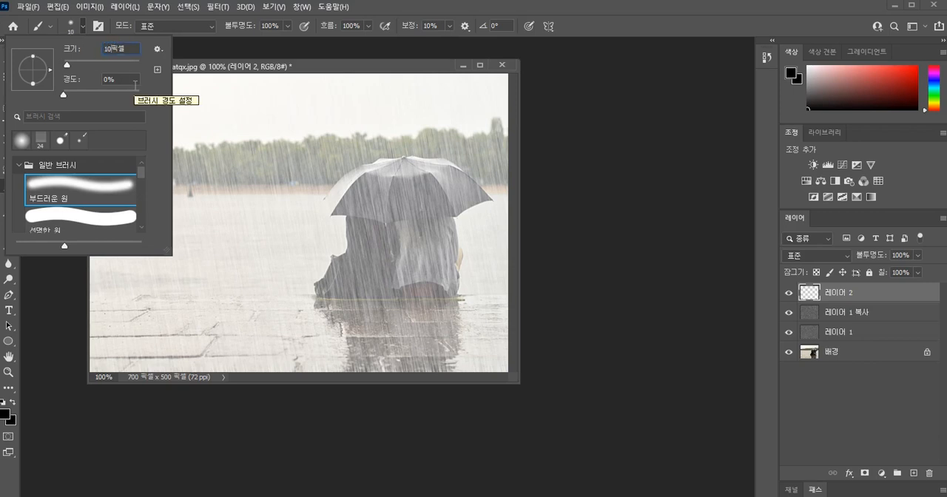
left_click(182, 85)
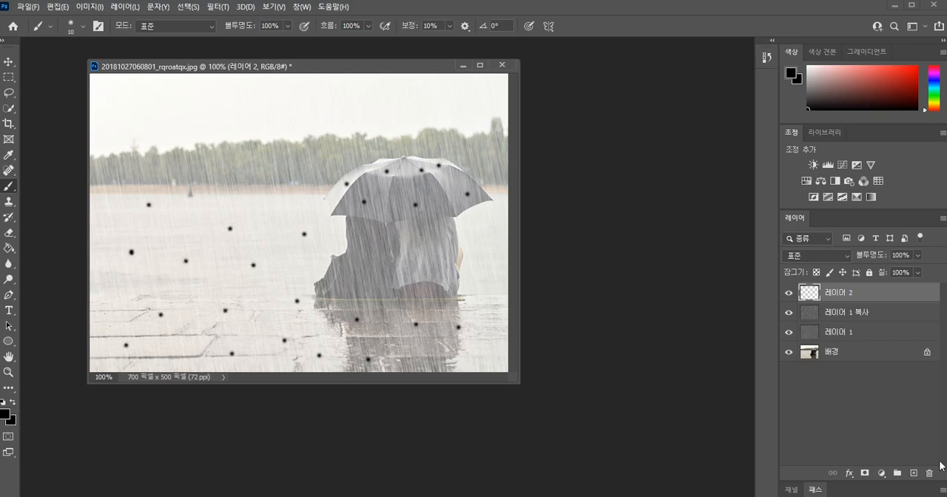
Add another layer and paint scattered red (#e51d1d) dots between the black ones on the water, umbrella and pavement.
left_click(914, 473)
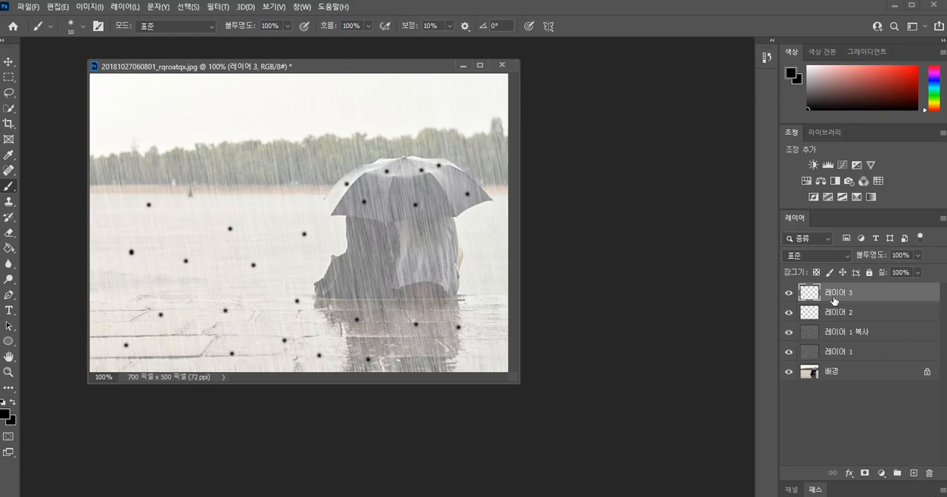
left_click(6, 407)
left_click(444, 123)
left_click(620, 99)
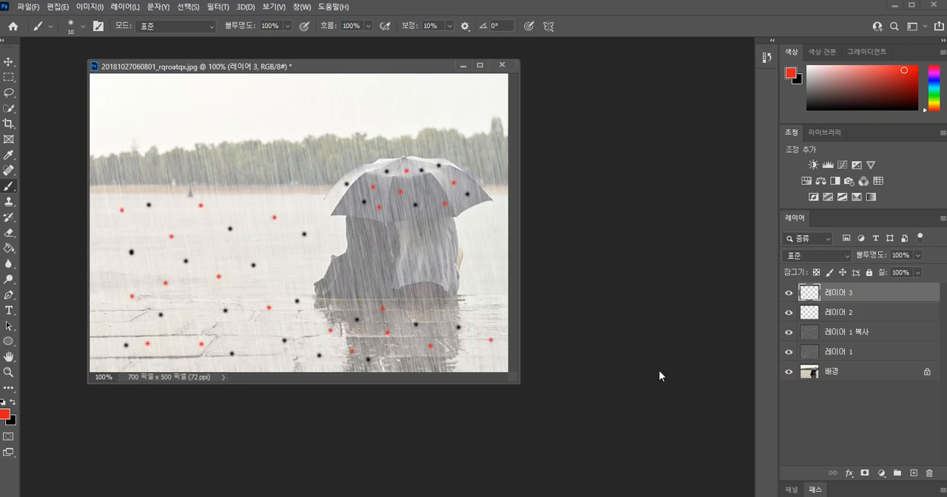
Add another layer and paint scattered bright green dots among the black and red ones on the water, umbrella and pavement.
left_click(914, 474)
left_click(5, 416)
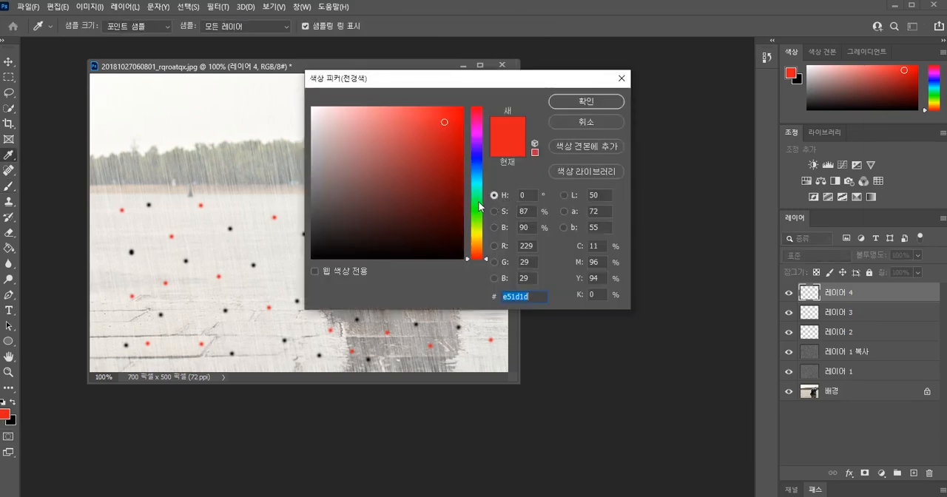
type("0fe63d")
left_click(573, 102)
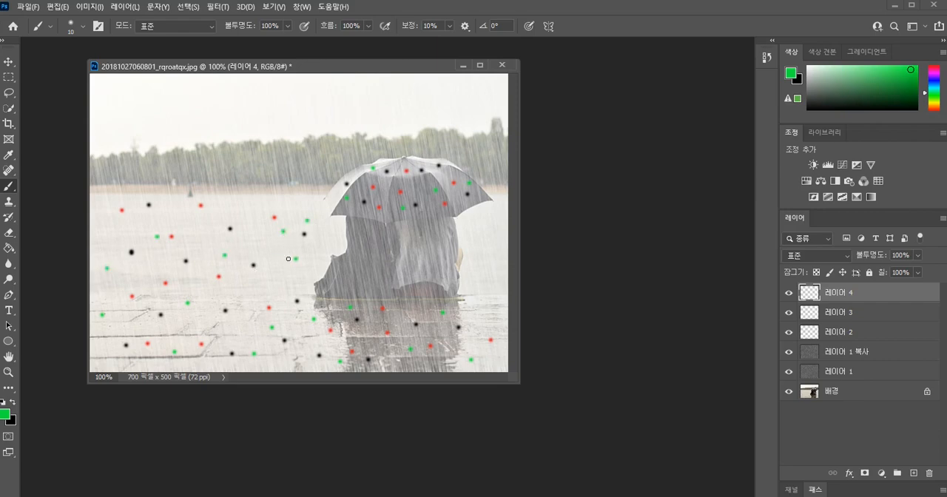
Apply the third style from the waterbell_styles72 group to the green-dot layer 레이어 4.
double_click(809, 295)
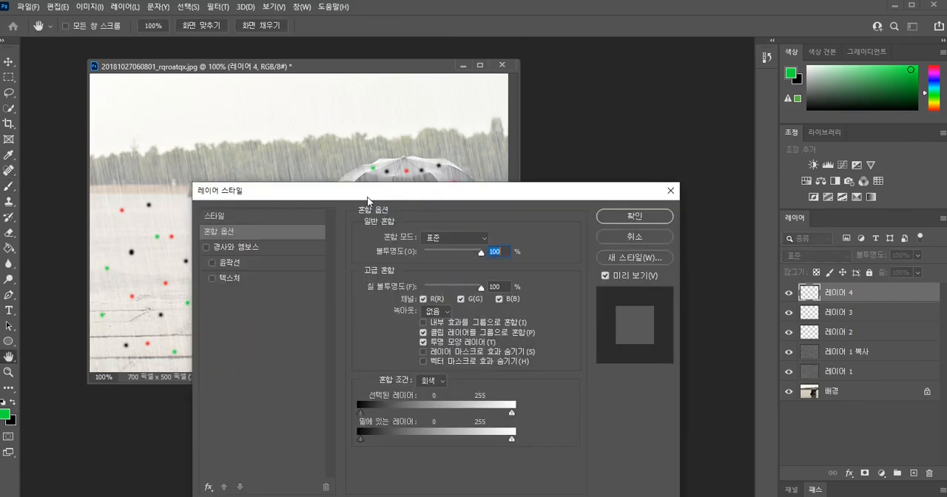
left_click(216, 216)
left_click(358, 398)
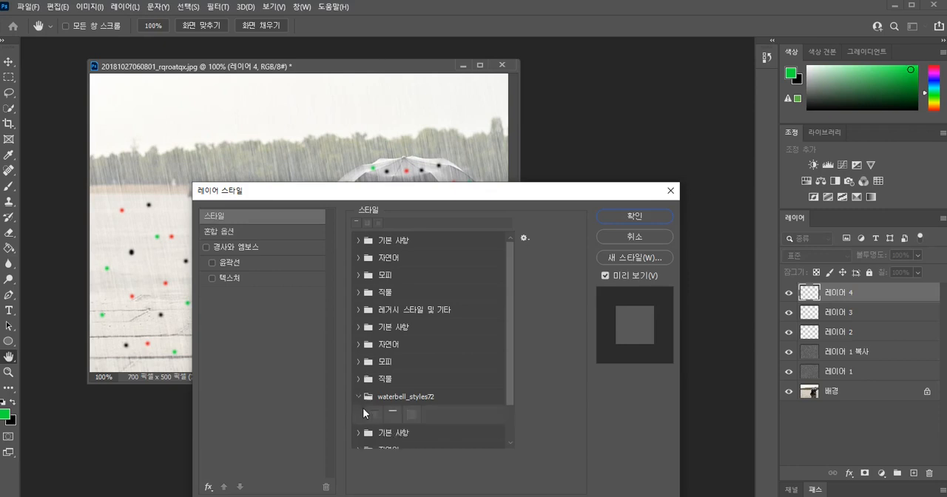
left_click(418, 415)
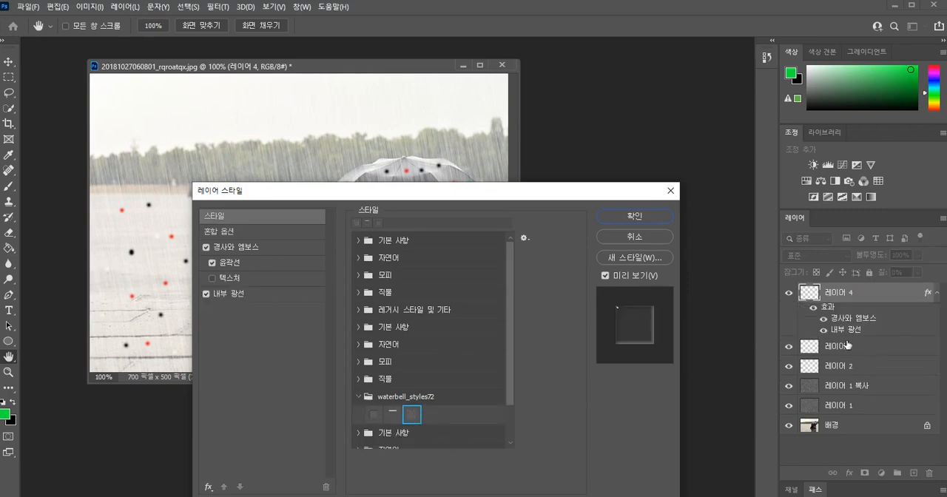
key("Return")
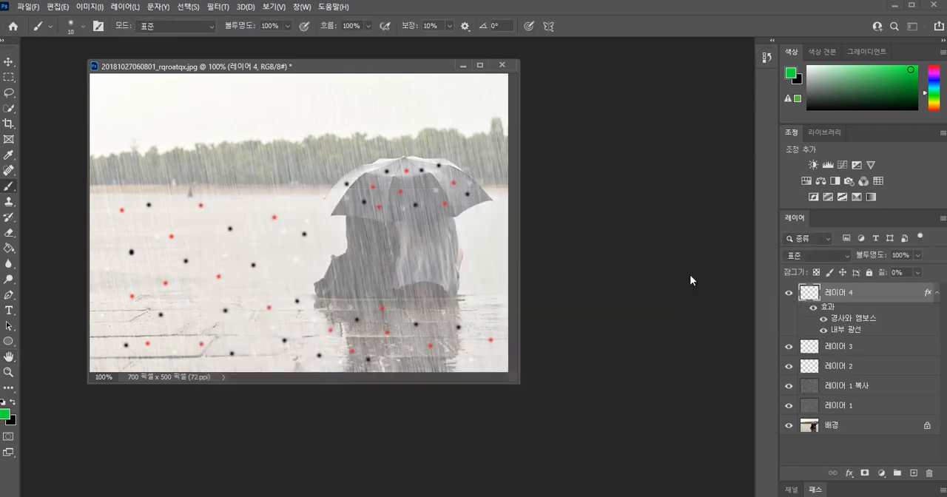
Apply the second style from the waterbell_styles72 group to the red-dot layer 레이어 3.
double_click(796, 355)
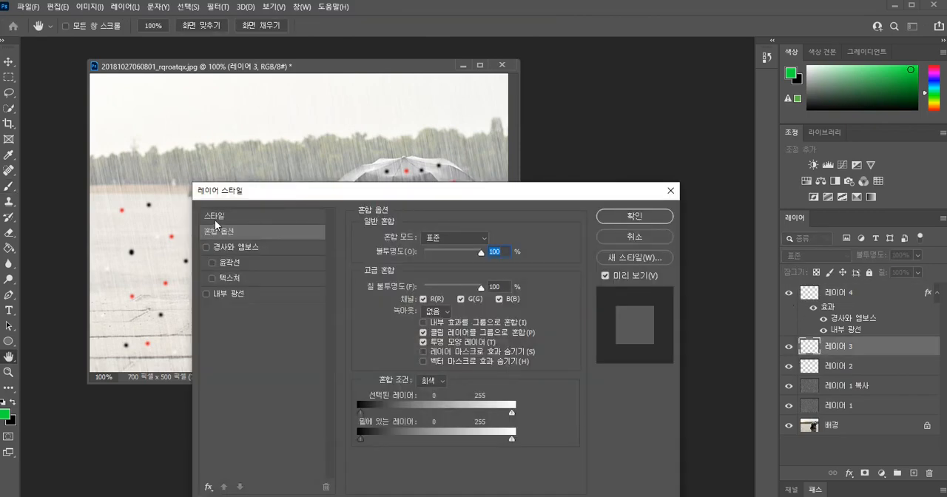
left_click(215, 216)
left_click(359, 397)
left_click(393, 415)
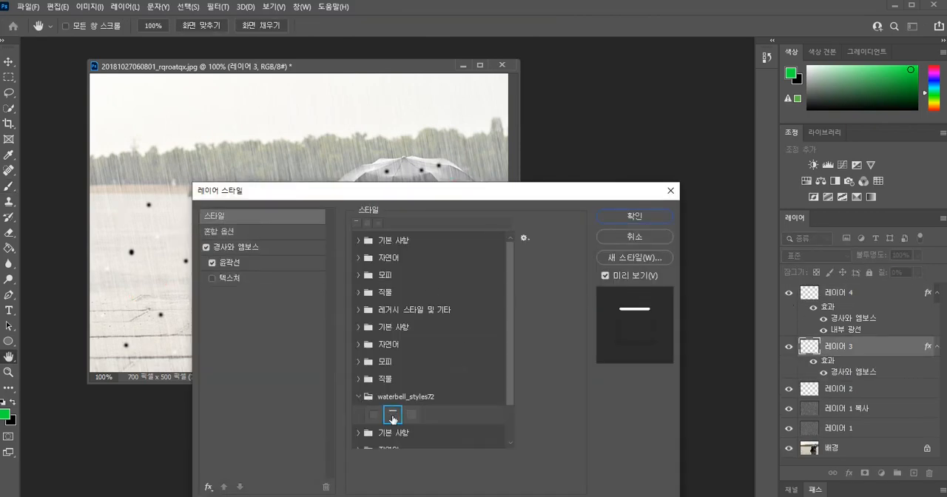
left_click(635, 216)
Apply the third style from the waterbell_styles72 group to the black-dot layer 레이어 2.
double_click(800, 390)
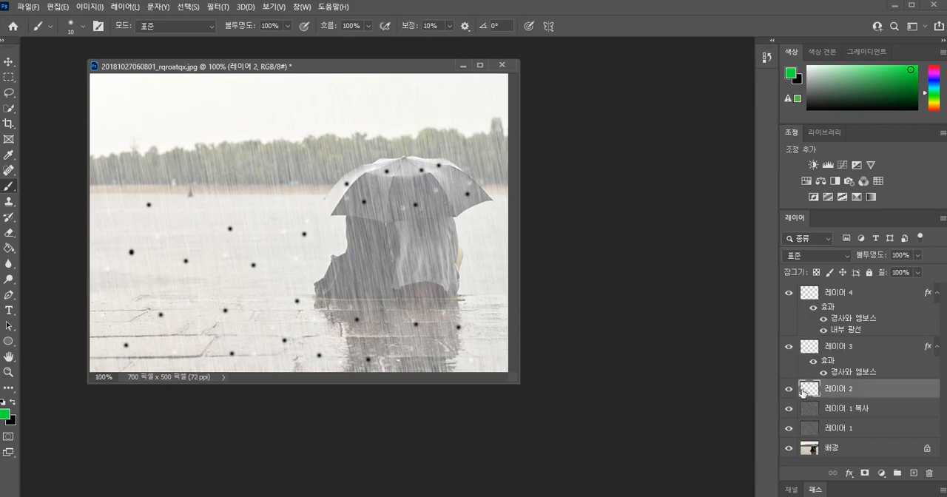
left_click(214, 218)
left_click(361, 396)
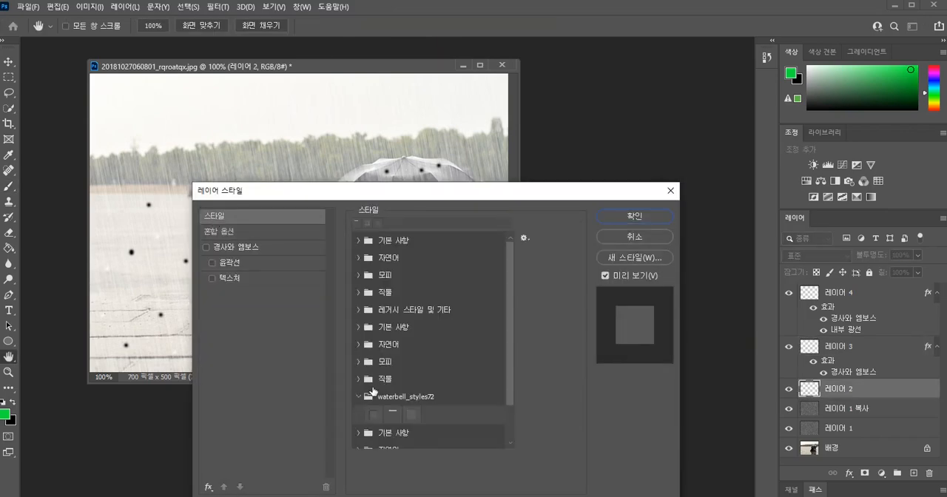
left_click(414, 417)
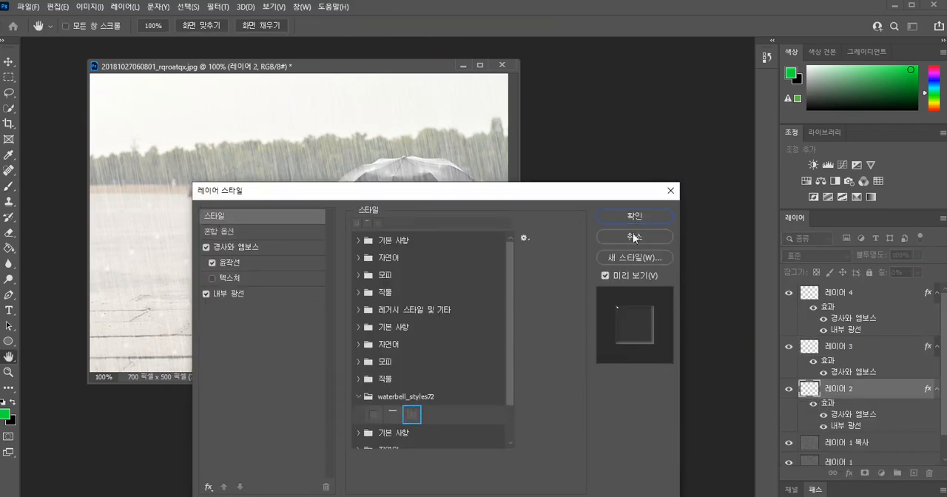
left_click(645, 219)
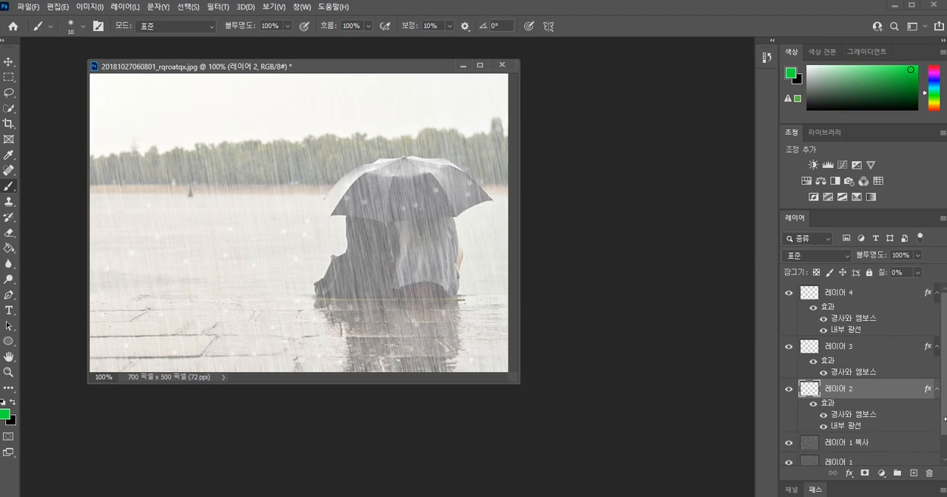
Float and enlarge the layer list so every layer shows, and create a frame animation in the timeline.
left_click_drag(800, 222, 703, 140)
left_click_drag(857, 403, 891, 481)
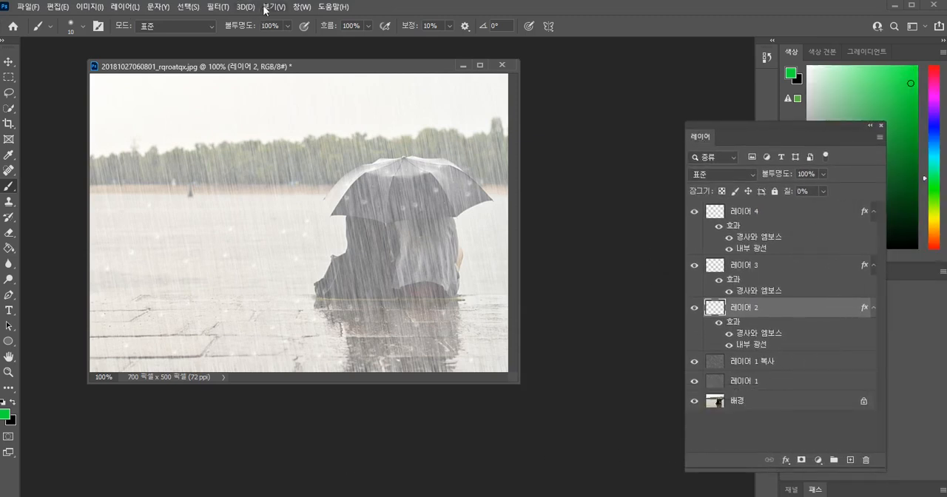
left_click(296, 9)
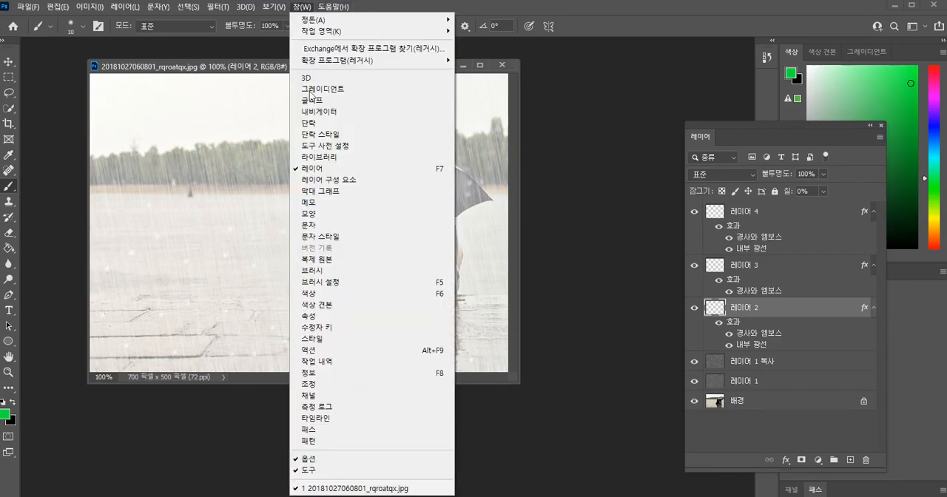
left_click(325, 419)
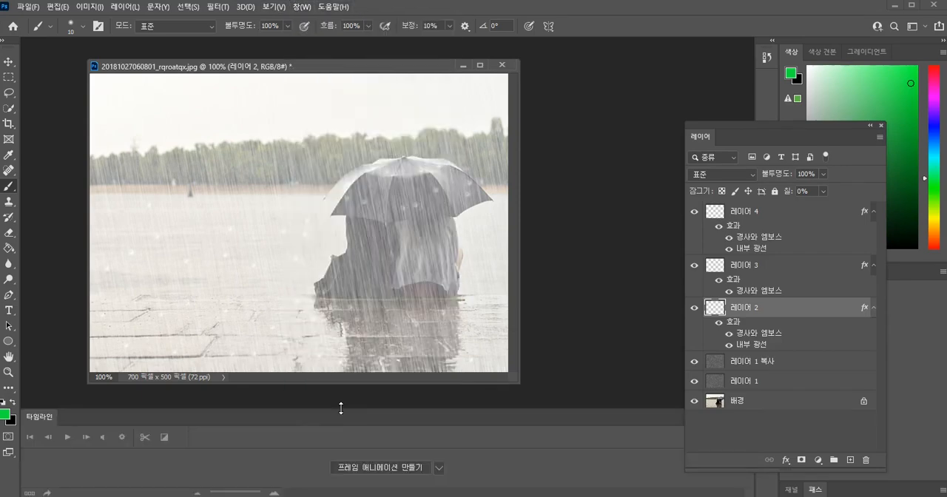
left_click(403, 472)
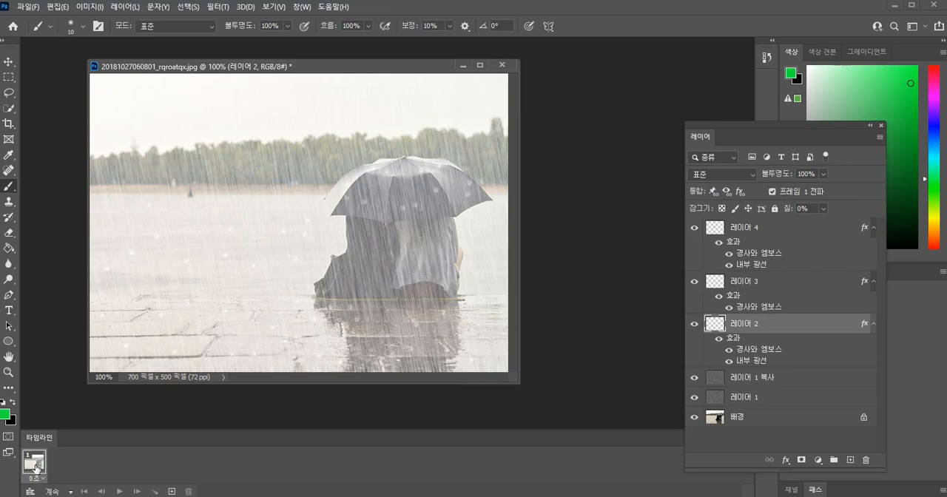
In frame 1, hide 레이어 1 복사, 레이어 3 and 레이어 4, leaving only 레이어 1 and 레이어 2 over the background.
left_click(695, 379)
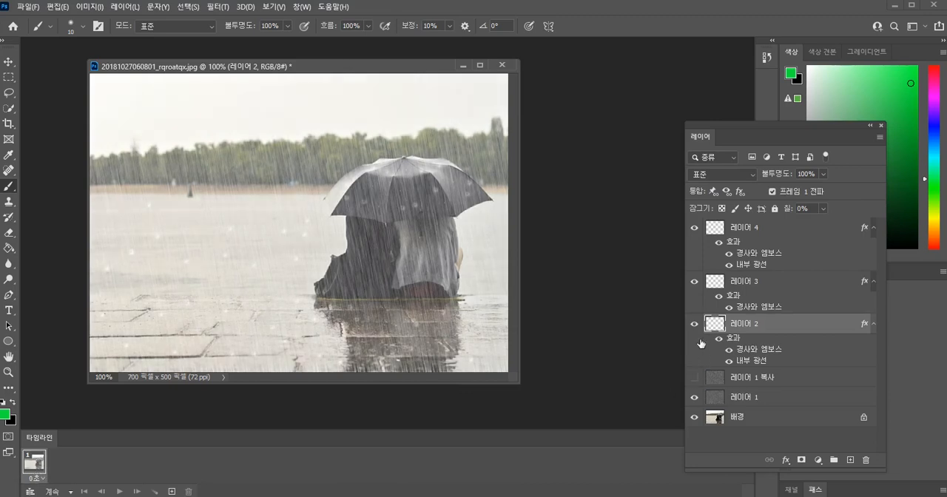
left_click(694, 282)
left_click(695, 229)
Add a second frame that shows 레이어 1 복사 and 레이어 3 and hides 레이어 1 and 레이어 2.
left_click(172, 493)
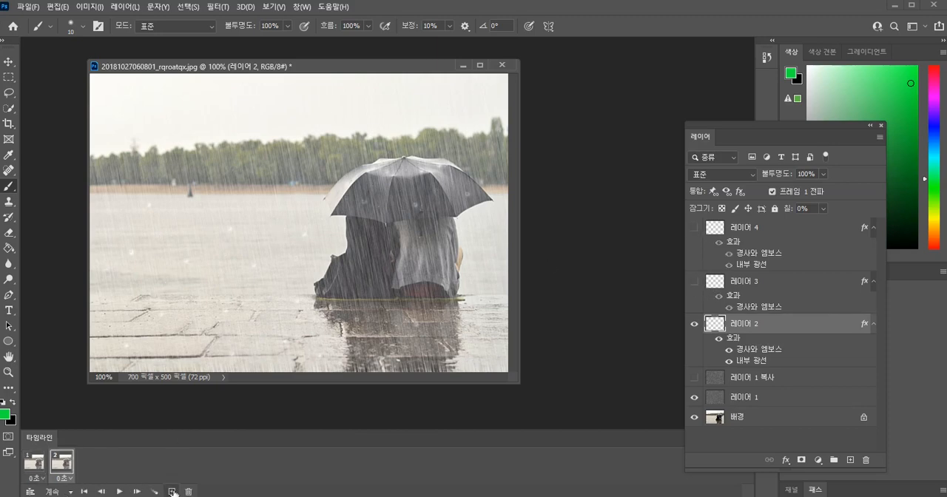
left_click(694, 398)
left_click(694, 378)
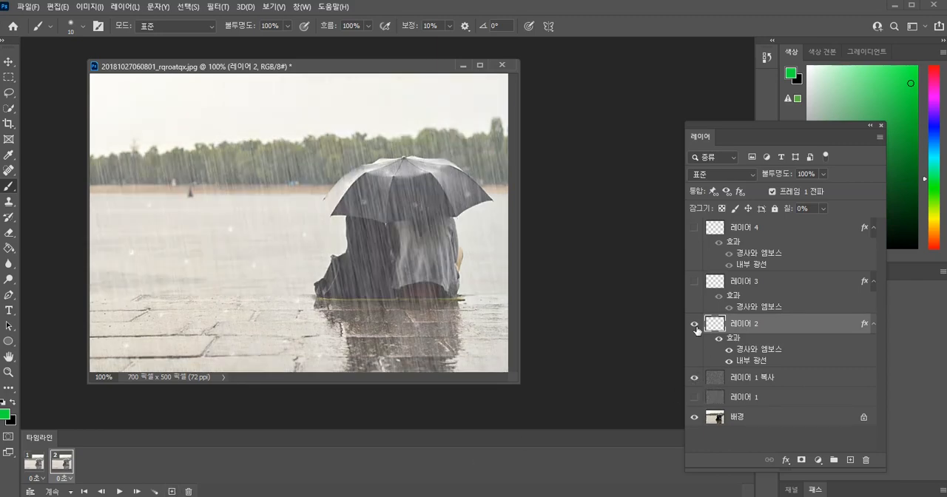
left_click(695, 326)
left_click(694, 282)
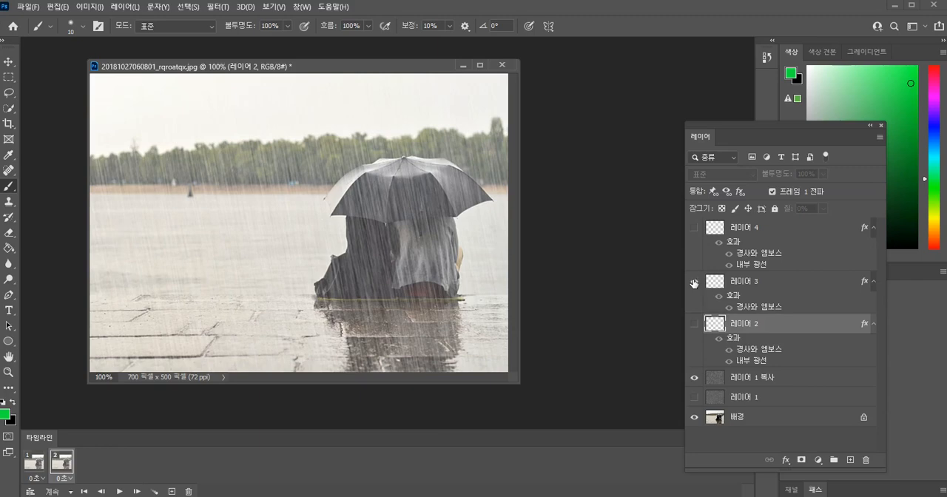
Add a third frame that shows 레이어 1 and 레이어 4 and hides 레이어 1 복사 and 레이어 3.
left_click(174, 493)
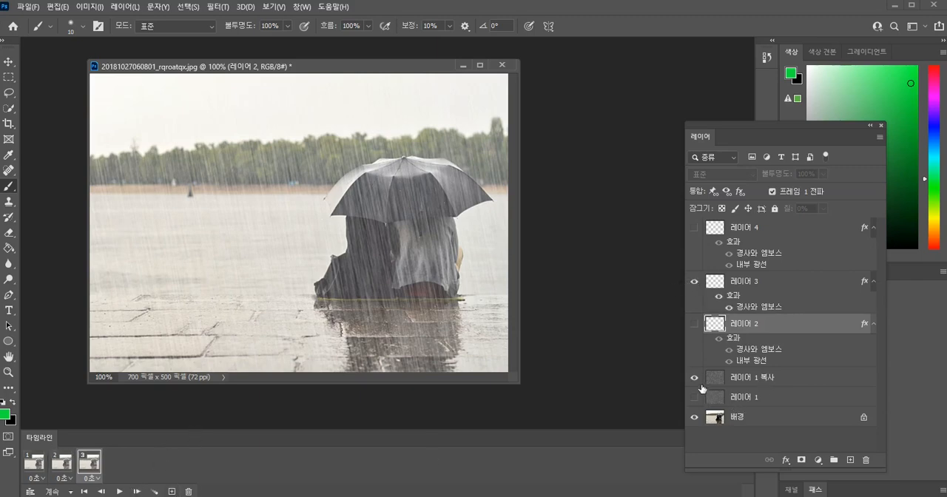
left_click(696, 379)
left_click(694, 398)
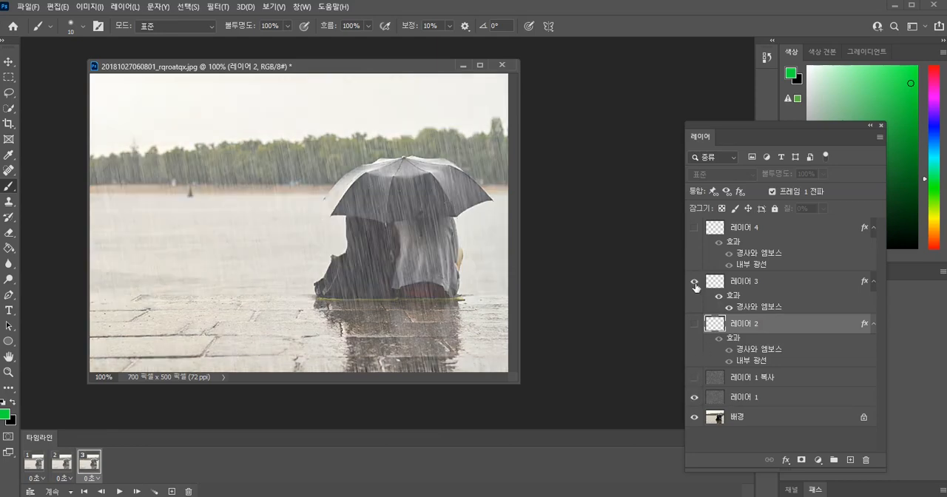
left_click(695, 280)
left_click(694, 228)
Add a fourth frame that shows 레이어 1 복사 and 레이어 3 and hides 레이어 1 and 레이어 4.
left_click(172, 492)
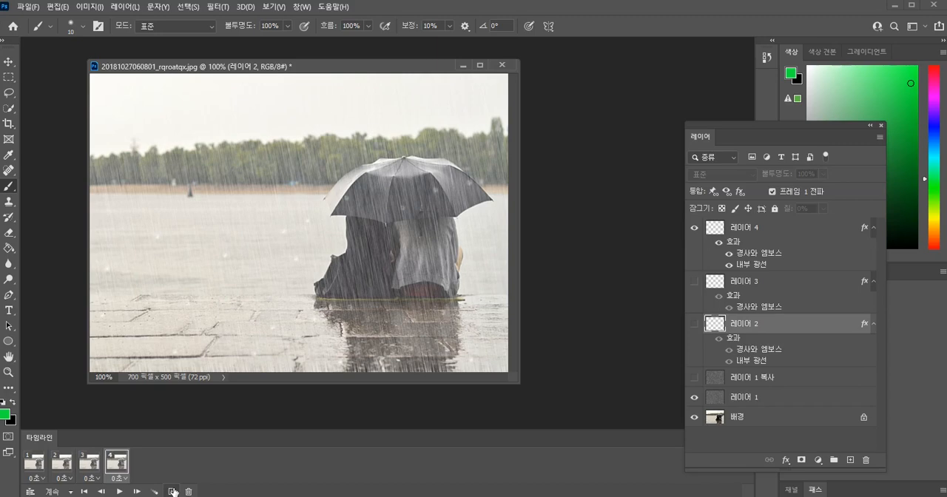
left_click(695, 398)
left_click(695, 378)
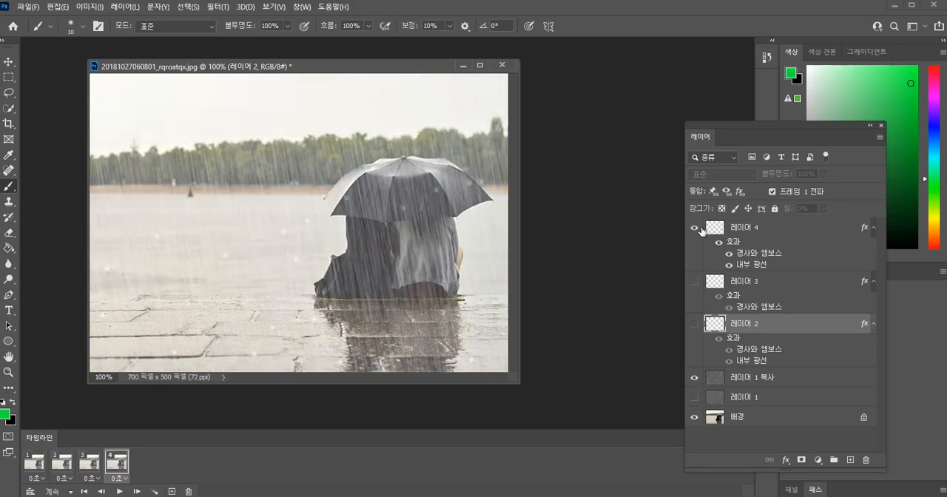
left_click(694, 229)
Add a fifth frame that shows 레이어 1 and hides 레이어 1 복사 and 레이어 3.
left_click(173, 491)
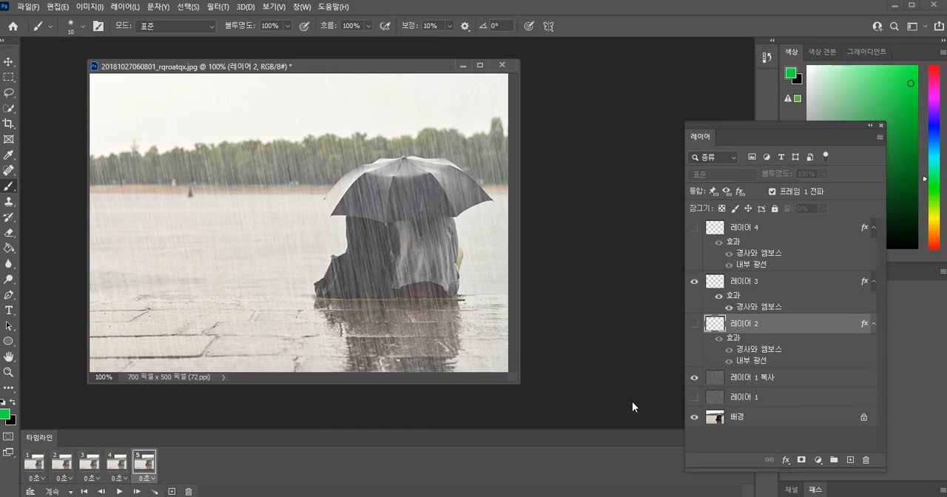
left_click(694, 378)
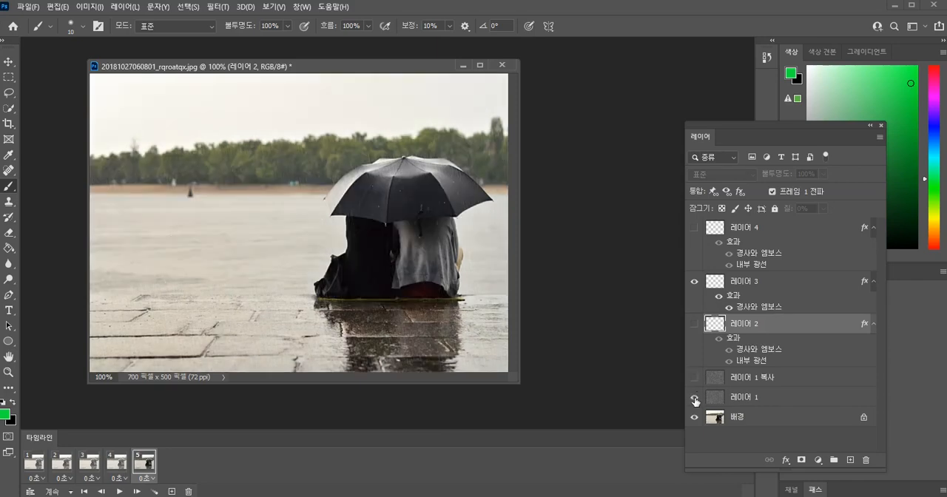
left_click(694, 398)
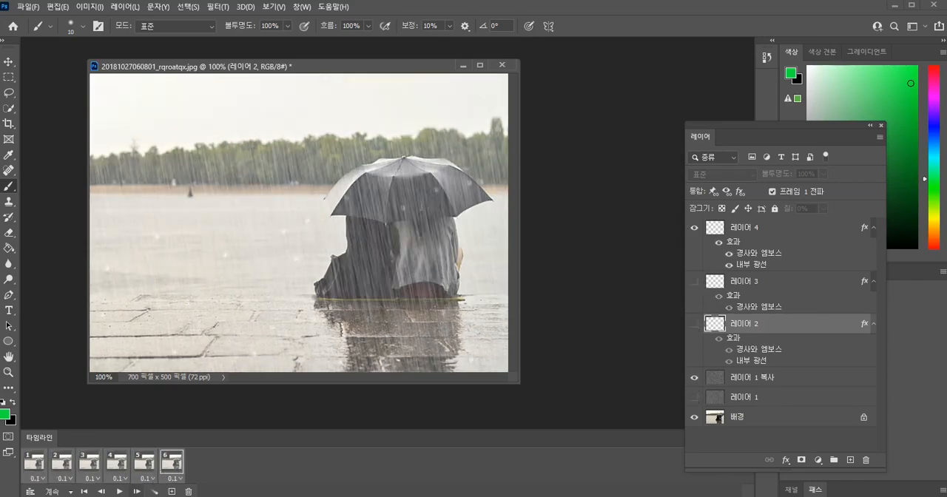
Play the frame animation to preview the falling rain and stop the playback.
left_click(119, 491)
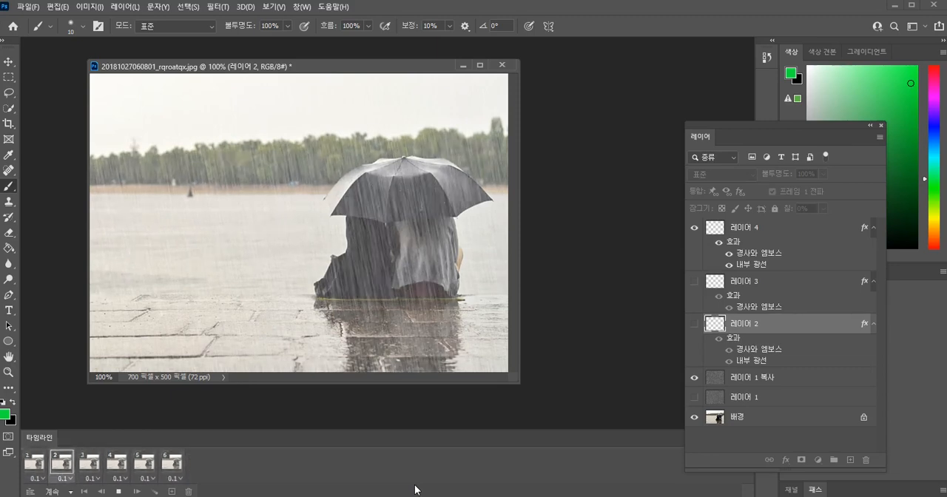
key("space")
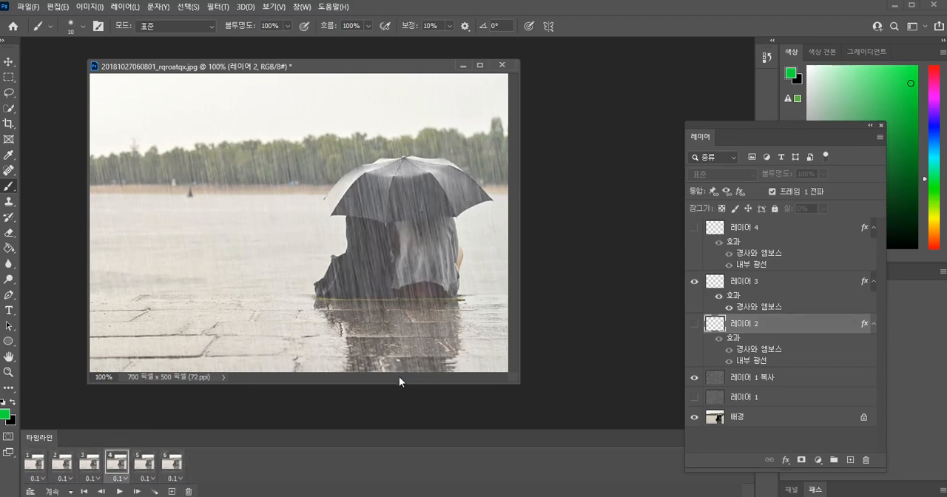
Export the animation with Save for Web (Legacy) as a GIF with an HTML page, named rainnday5, in the pohtoshop skill folder.
left_click(27, 7)
mouse_move(81, 180)
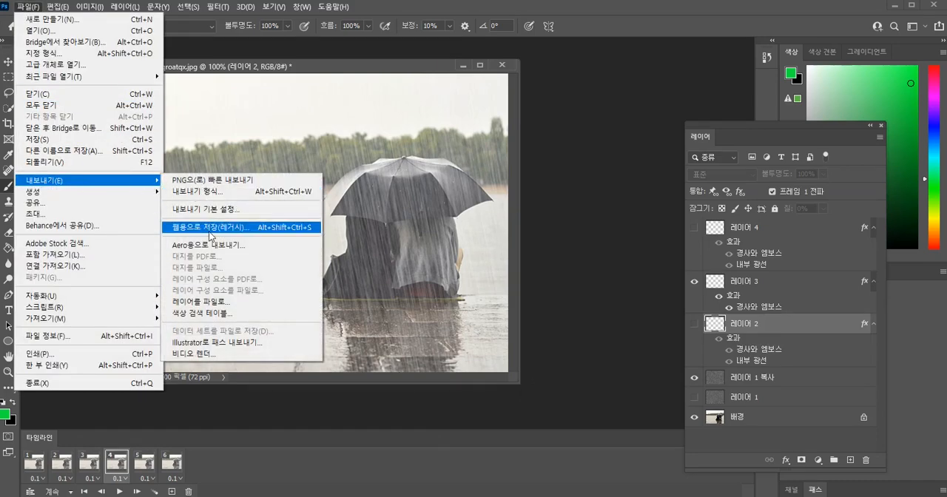
left_click(210, 231)
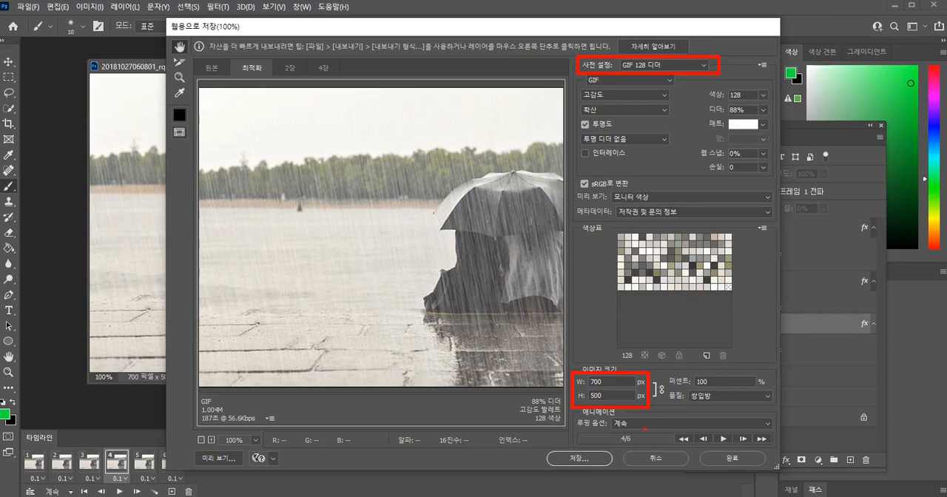
left_click(562, 455)
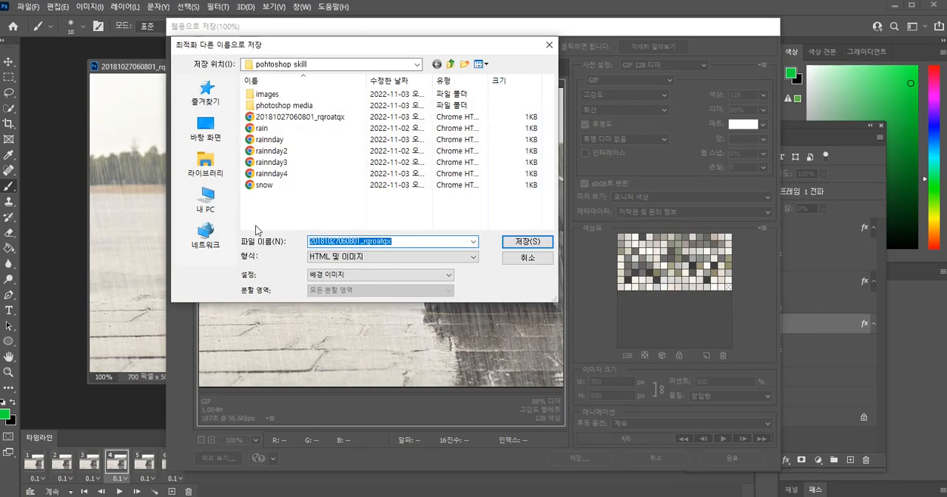
type("r")
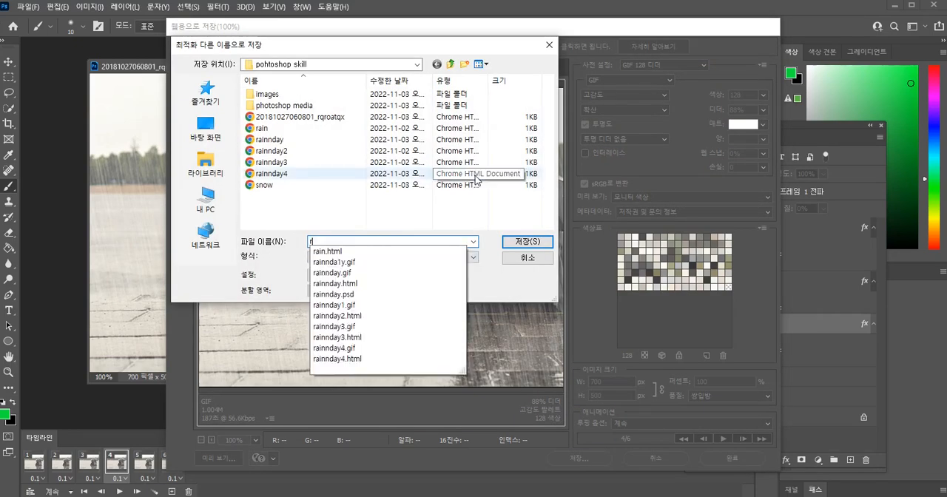
type("ainnday")
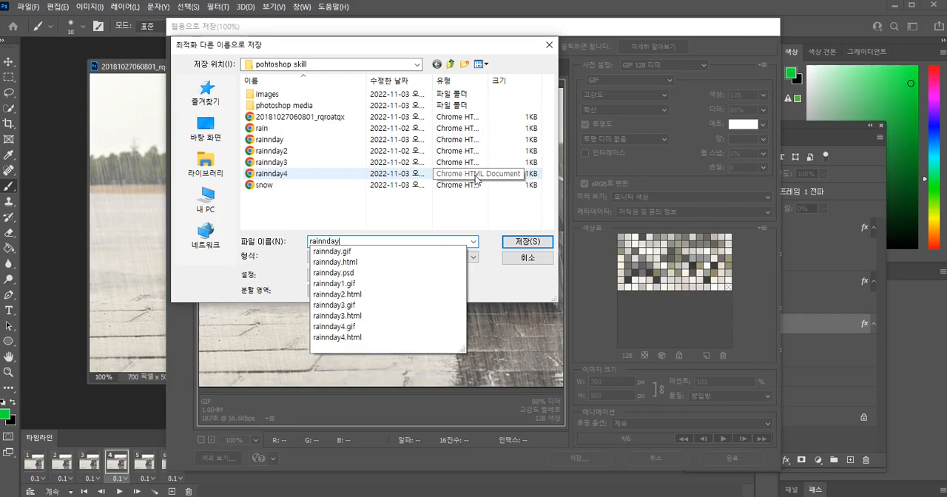
type("5")
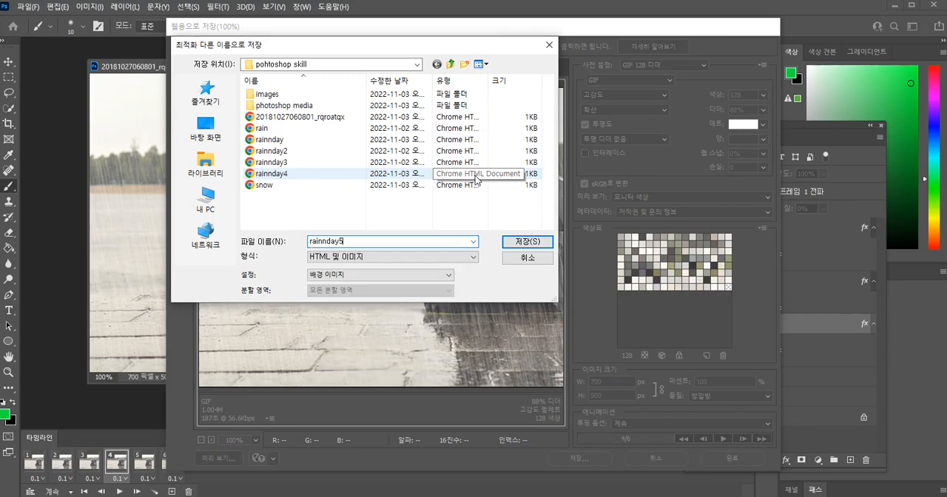
left_click(540, 244)
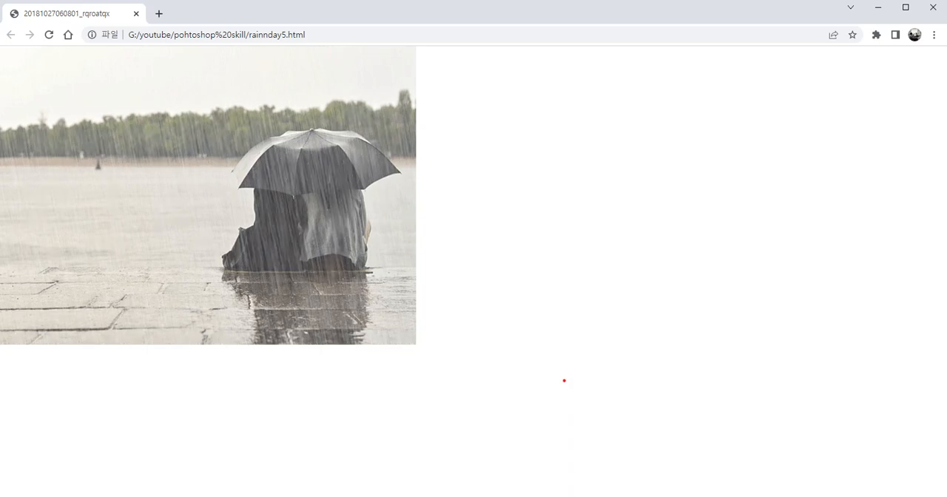
mouse_move(113, 24)
left_mouse_down()
mouse_move(134, 47)
mouse_move(354, 46)
left_mouse_up()
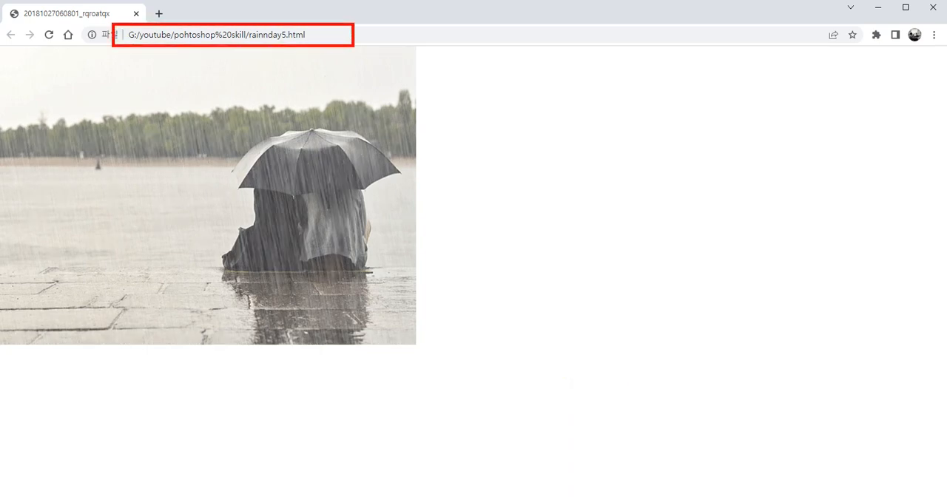
key("Escape")
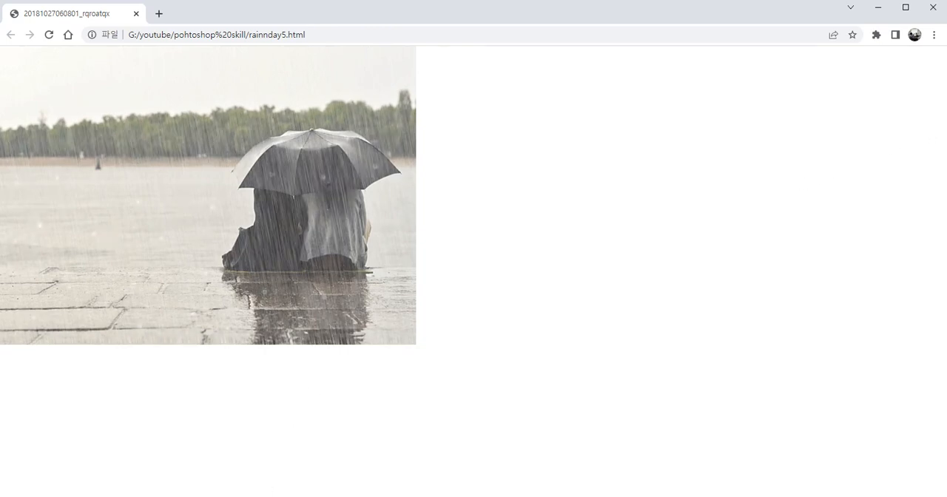
left_click(306, 467)
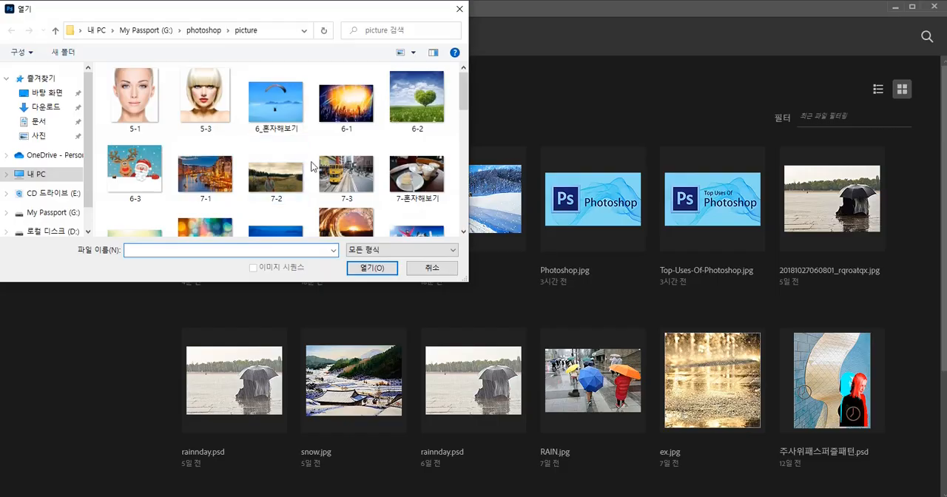
Open the snoe2 snow landscape photo from the picture folder.
scroll(314, 159, "down", 5)
scroll(322, 199, "down", 6)
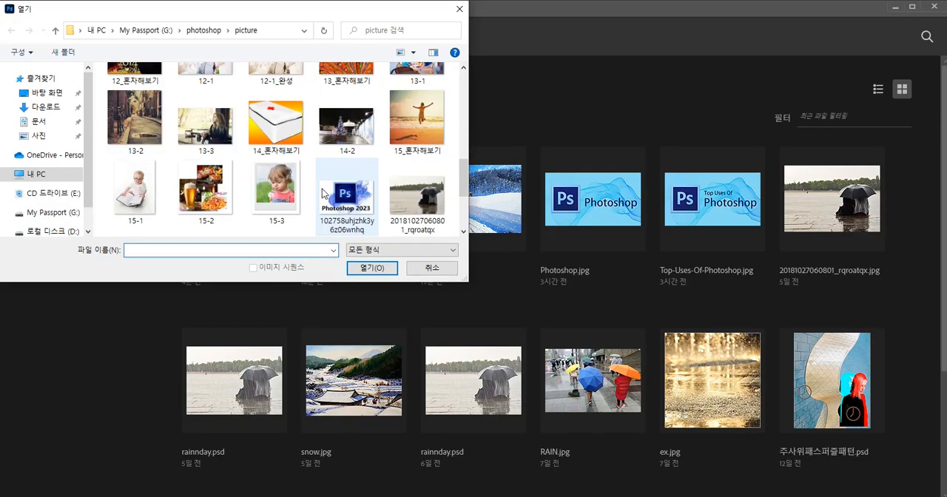
left_click(354, 121)
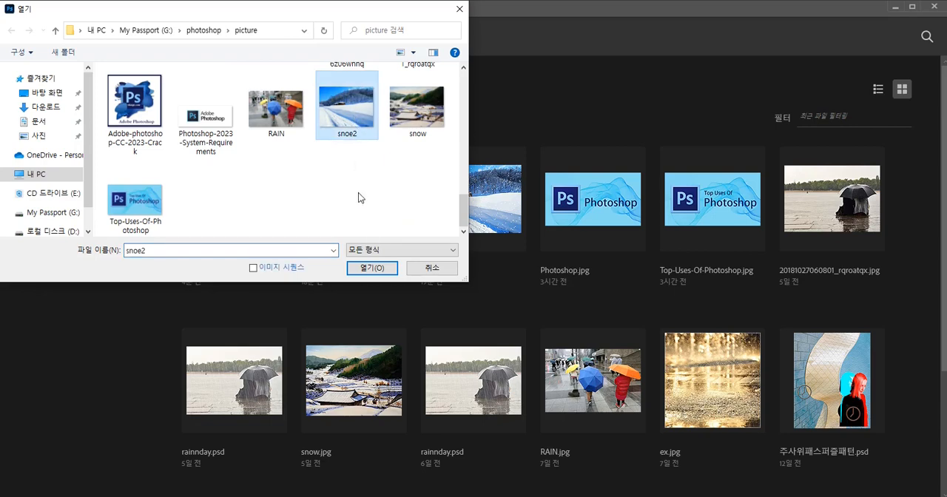
left_click(370, 269)
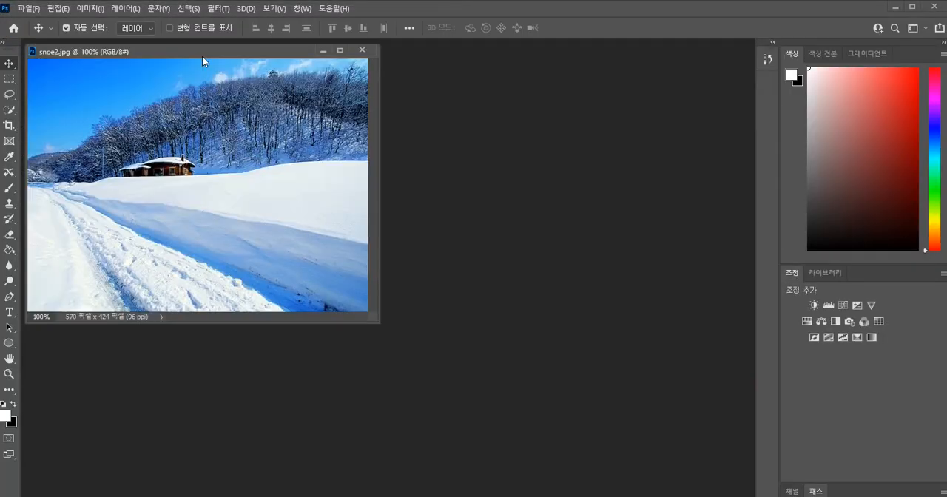
left_click_drag(203, 55, 244, 77)
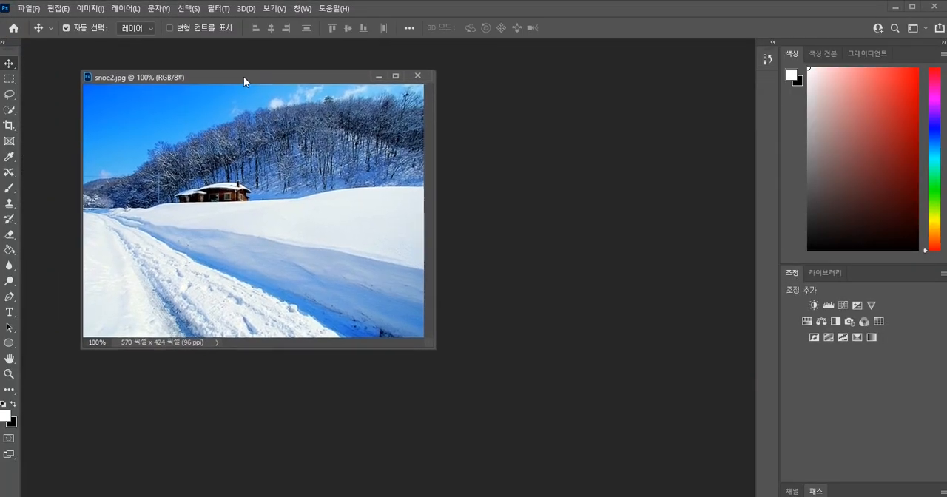
Resize the photo to 700 by 500 pixels at a resolution of 72 pixels per inch.
left_click(95, 9)
left_click(114, 98)
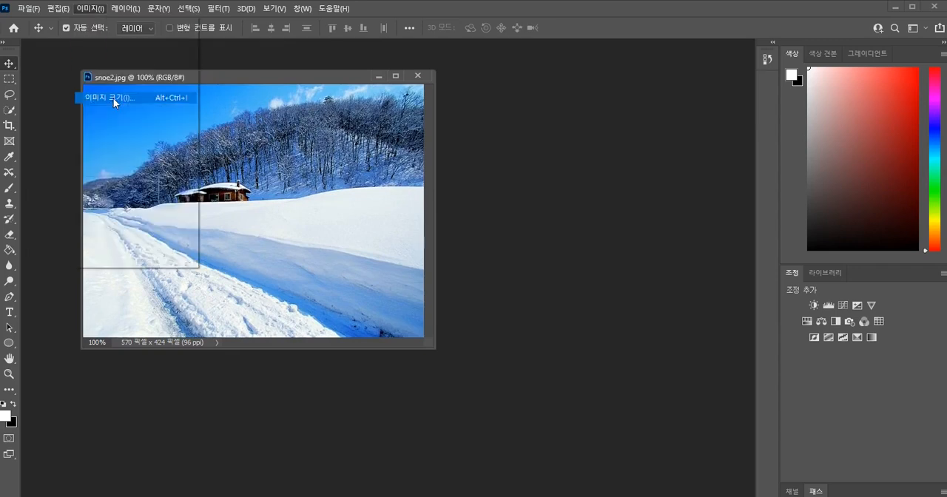
left_click(557, 199)
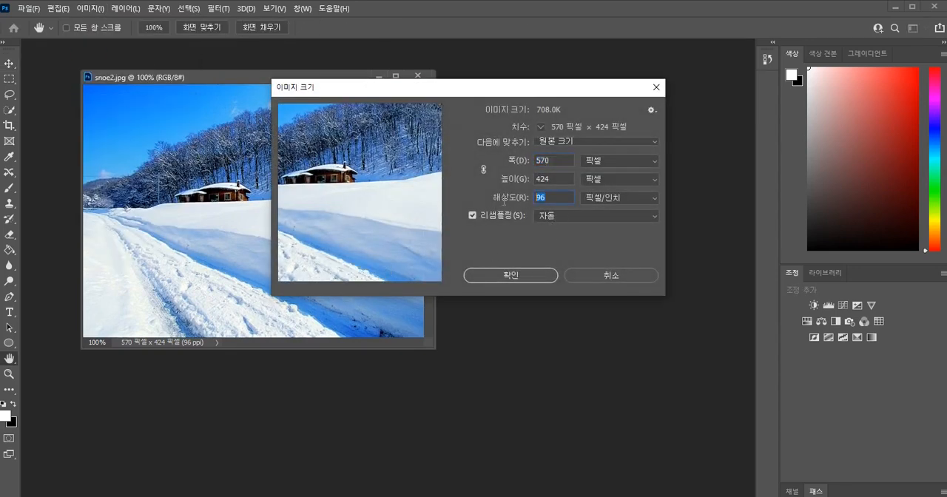
type("72")
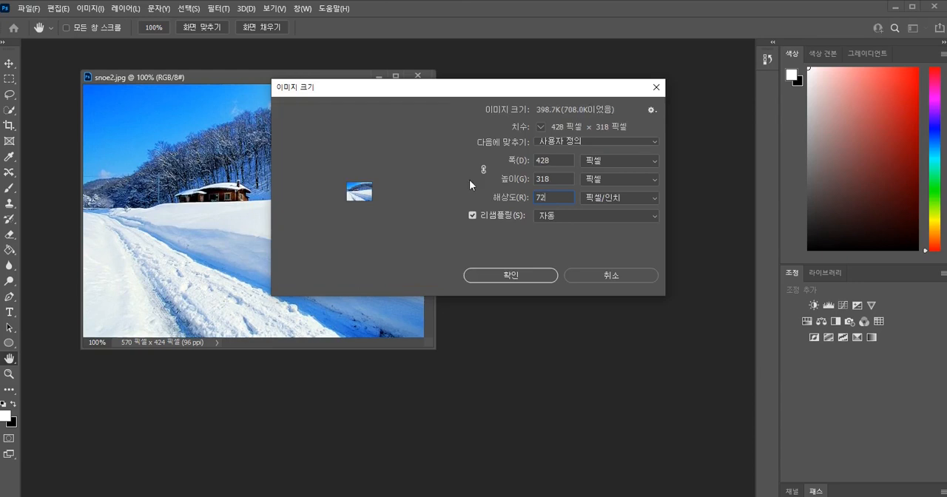
left_click_drag(549, 164, 532, 162)
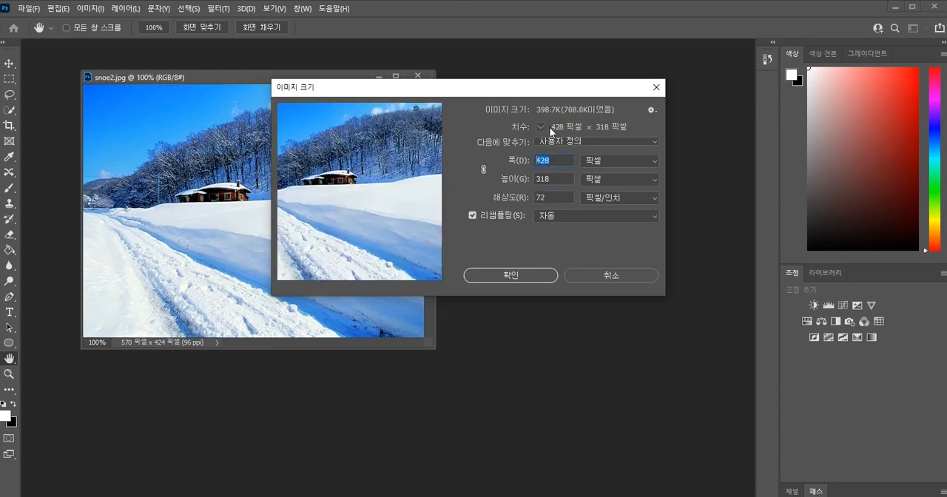
type("700")
key("Tab")
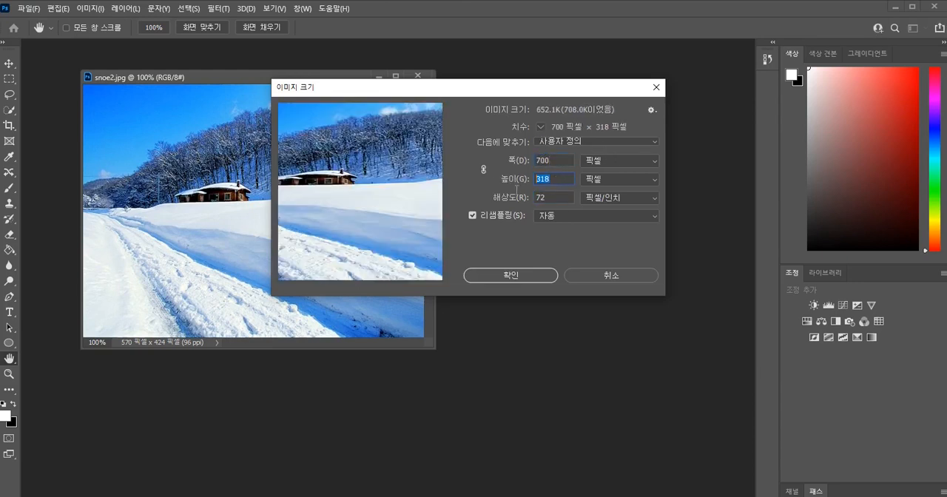
type("500")
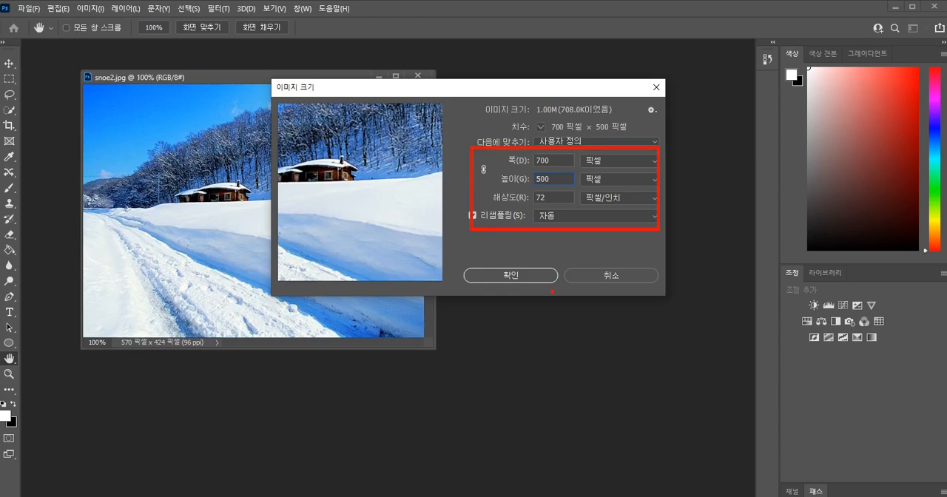
left_click(528, 275)
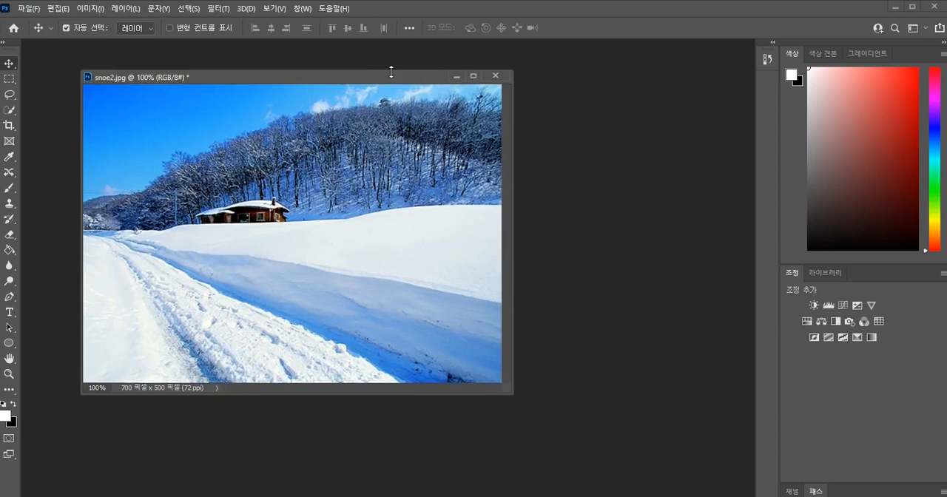
left_click_drag(391, 75, 407, 72)
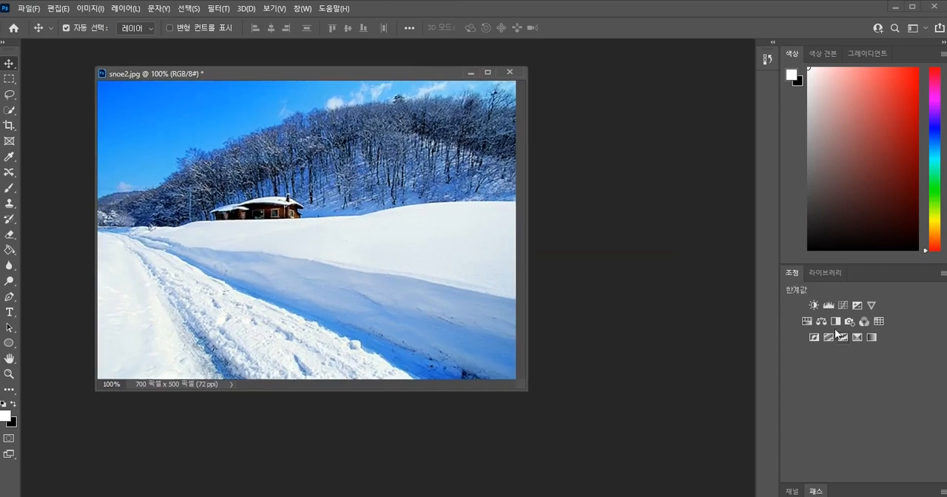
Show the layer list and add a new empty layer above the background.
left_click(303, 9)
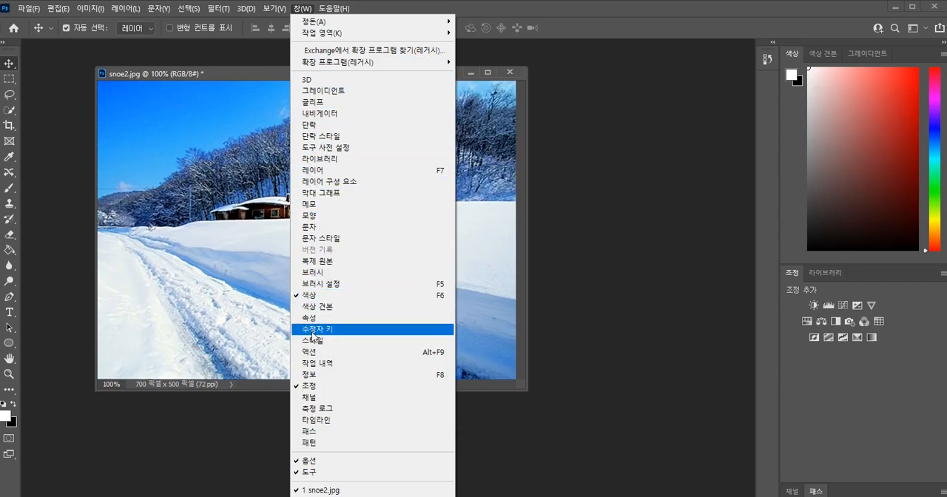
left_click(624, 270)
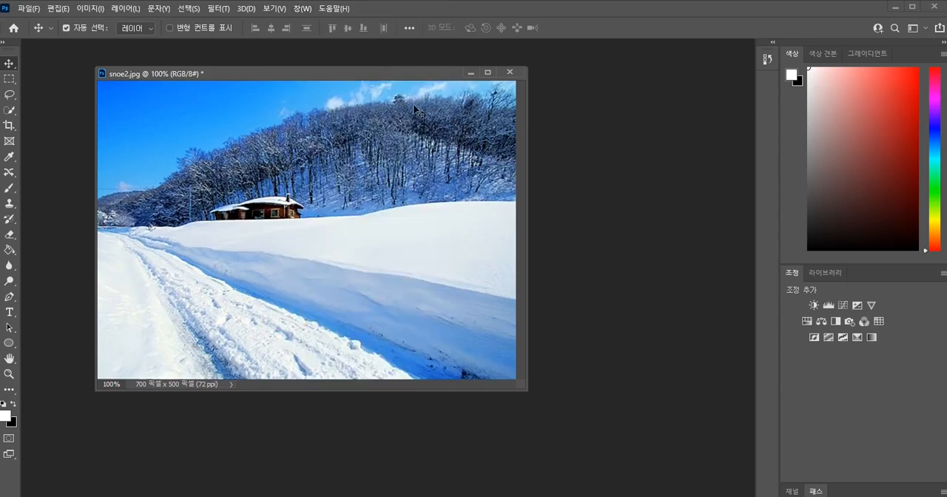
left_click_drag(413, 72, 416, 69)
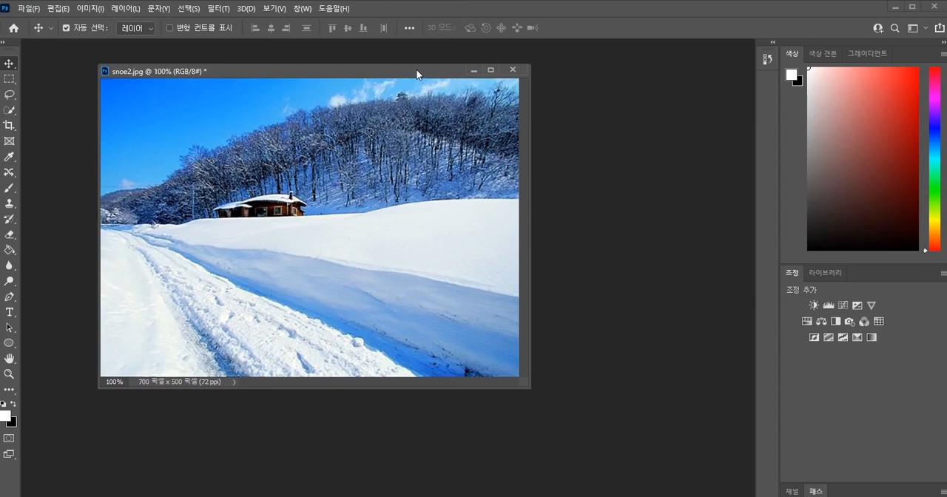
key("F7")
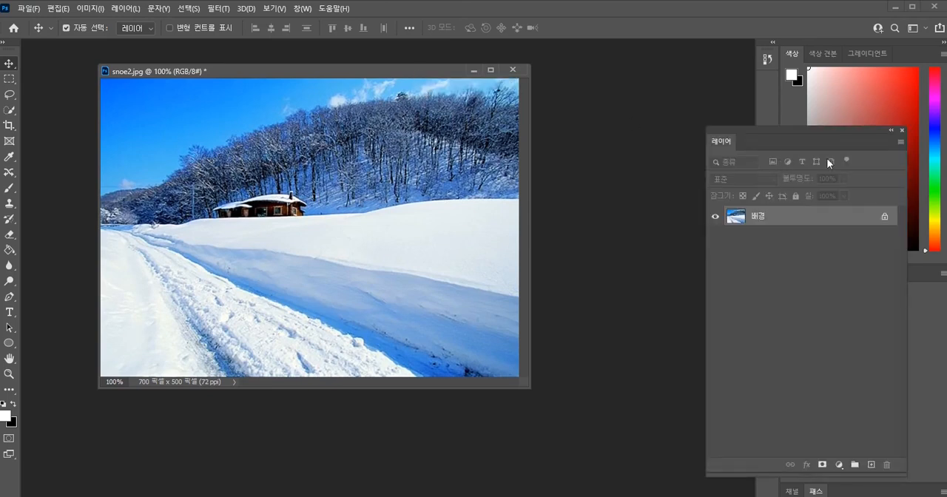
left_click_drag(829, 137, 769, 135)
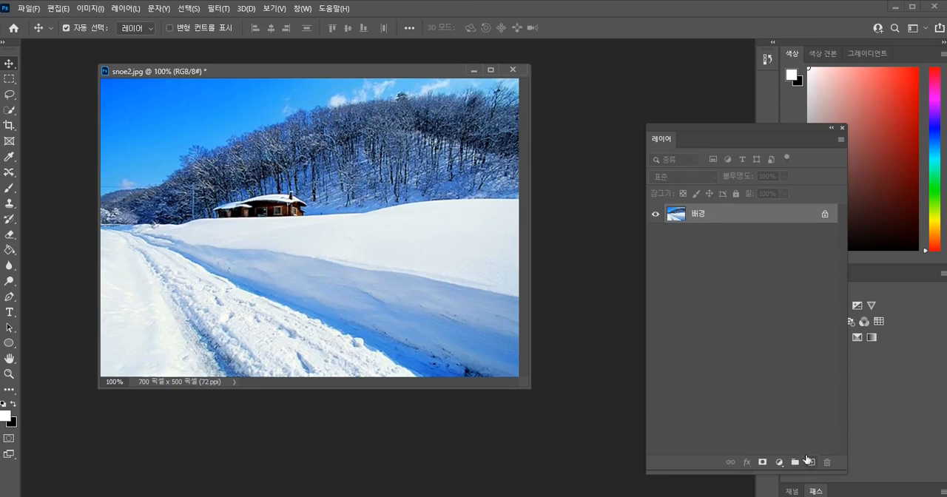
key("ctrl")
left_click(812, 463)
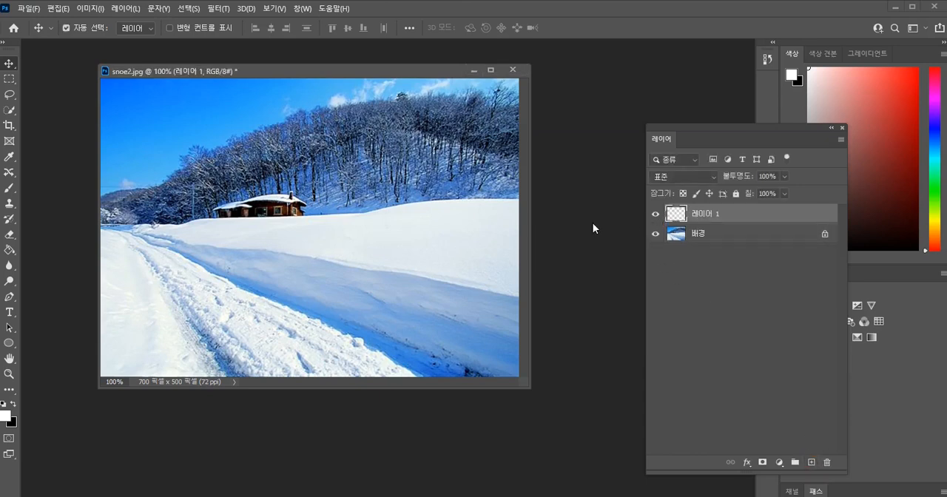
Fill the new layer 레이어 1 with white, ffffff, using the Paint Bucket tool.
left_click(12, 249)
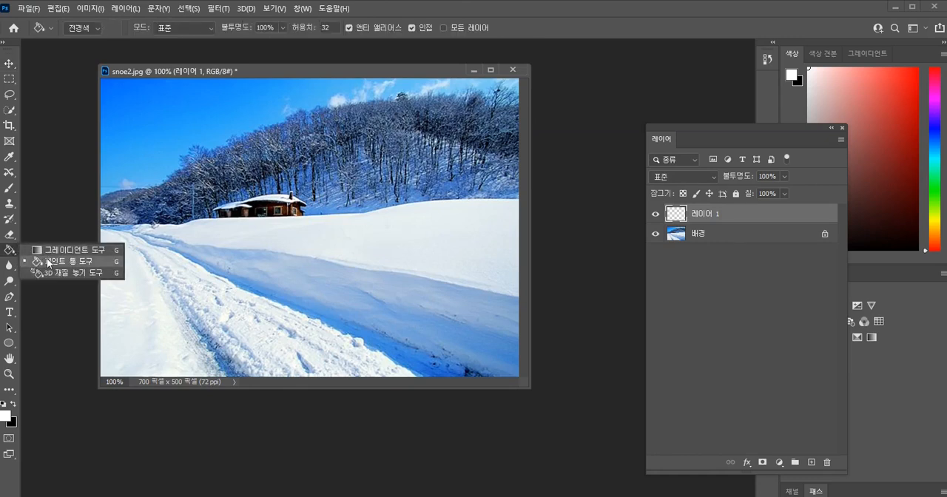
left_click(47, 261)
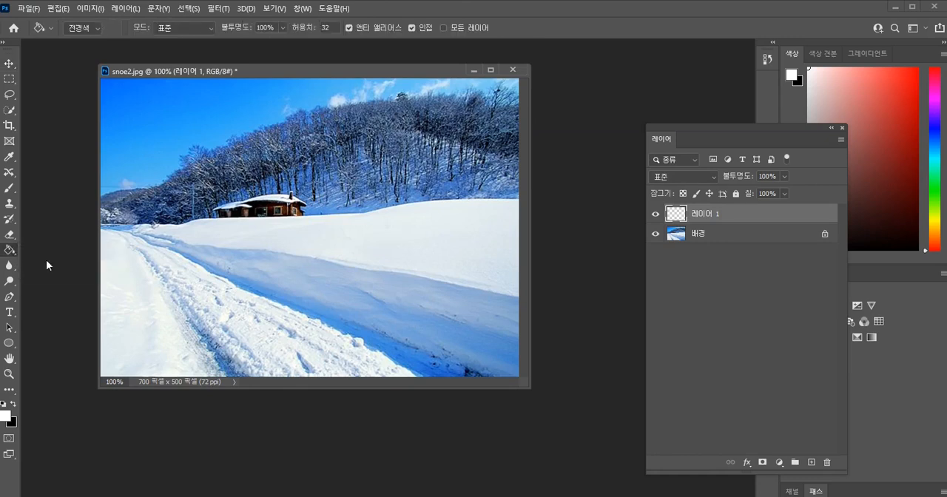
left_click(6, 417)
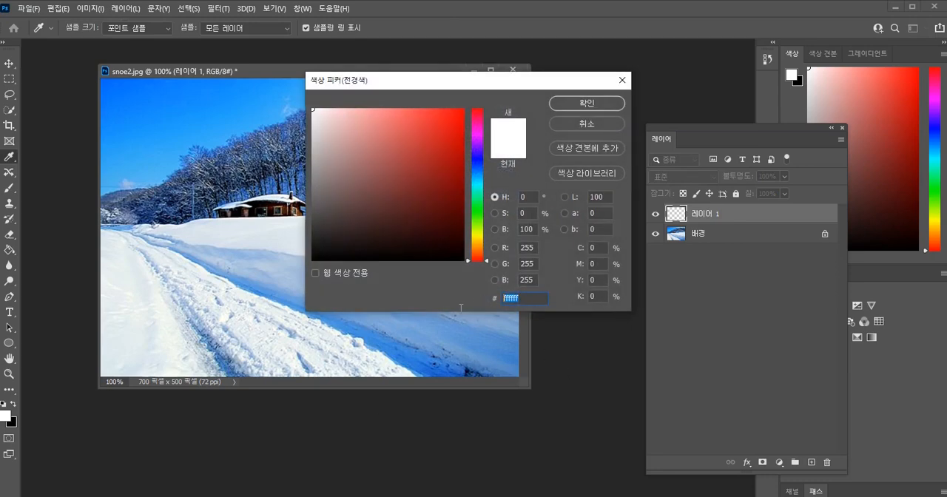
type("ffffff")
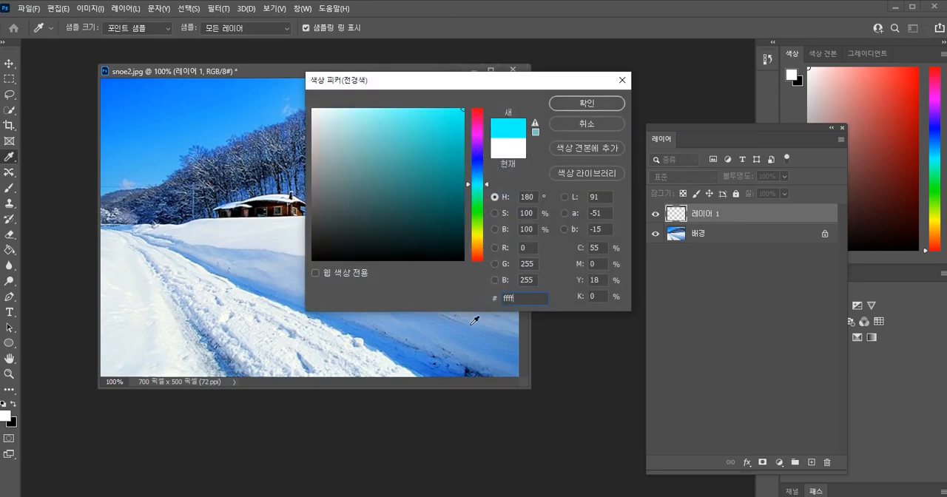
left_click(593, 106)
key("g")
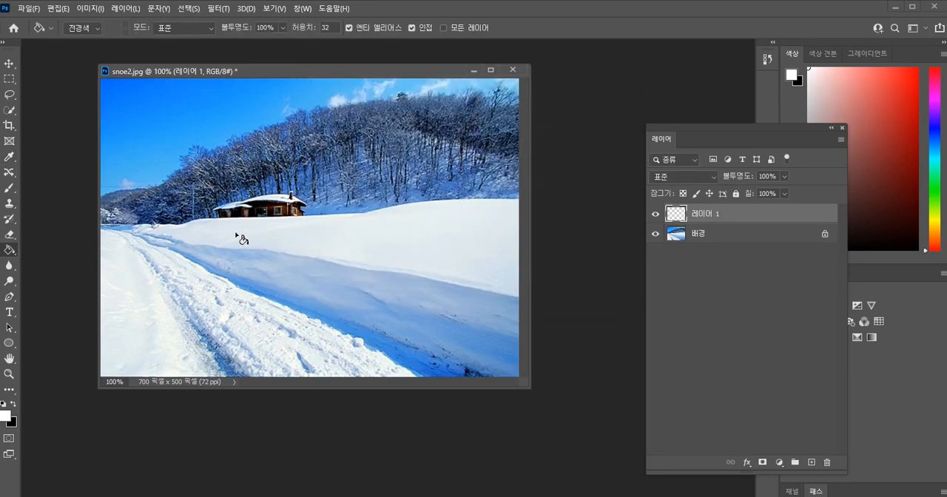
left_click(290, 215)
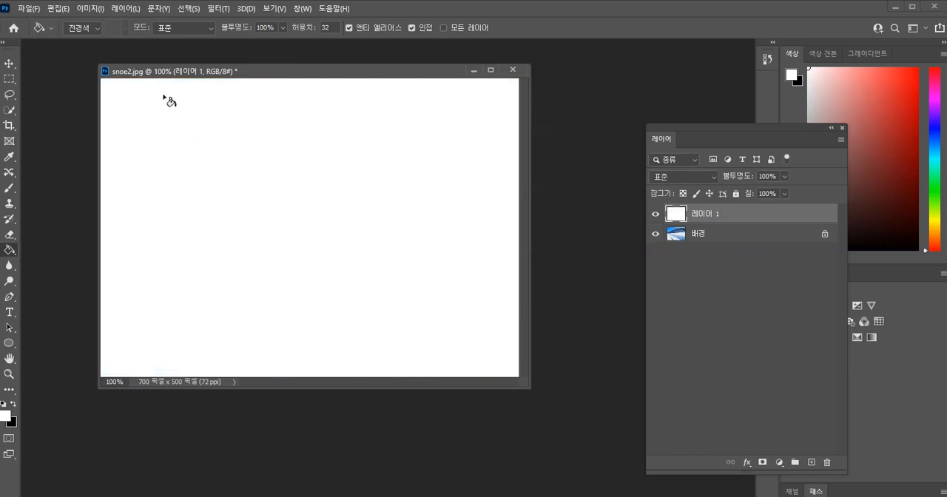
Apply the Add Noise filter to 레이어 1 with an amount of 20%, Gaussian distribution and monochromatic noise.
left_click(219, 8)
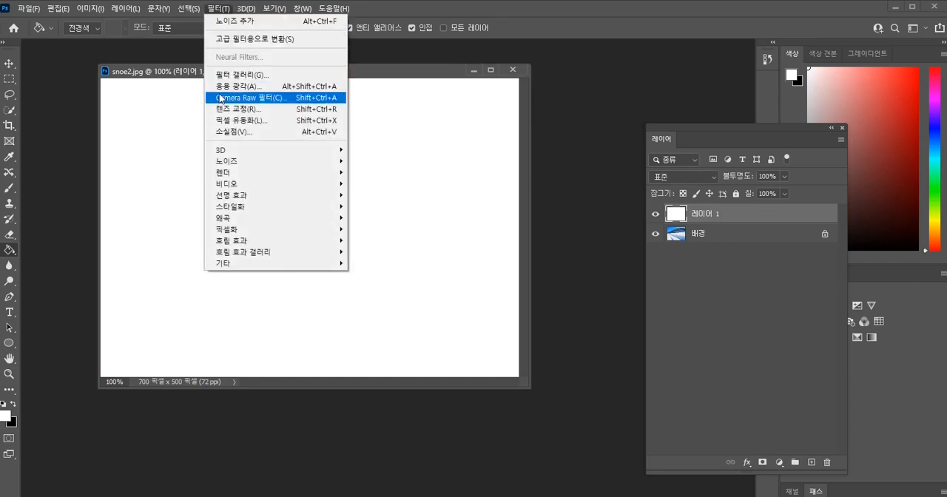
mouse_move(238, 165)
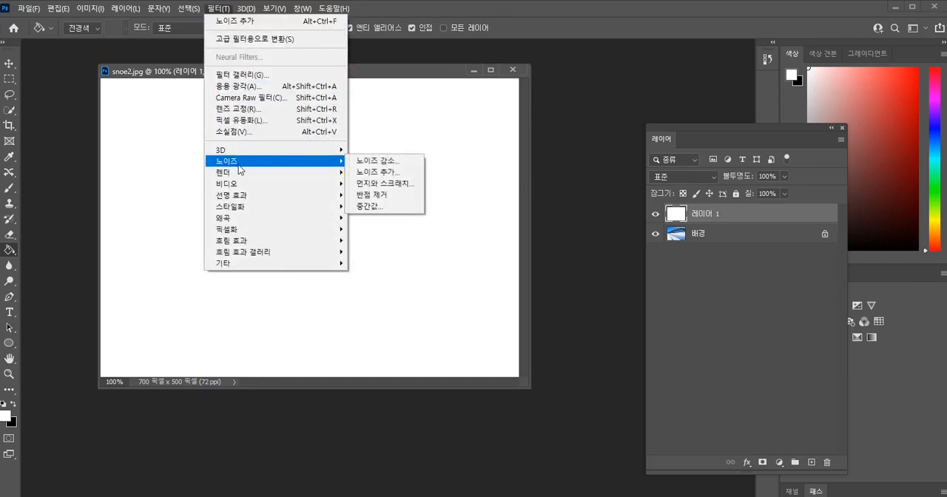
left_click(376, 171)
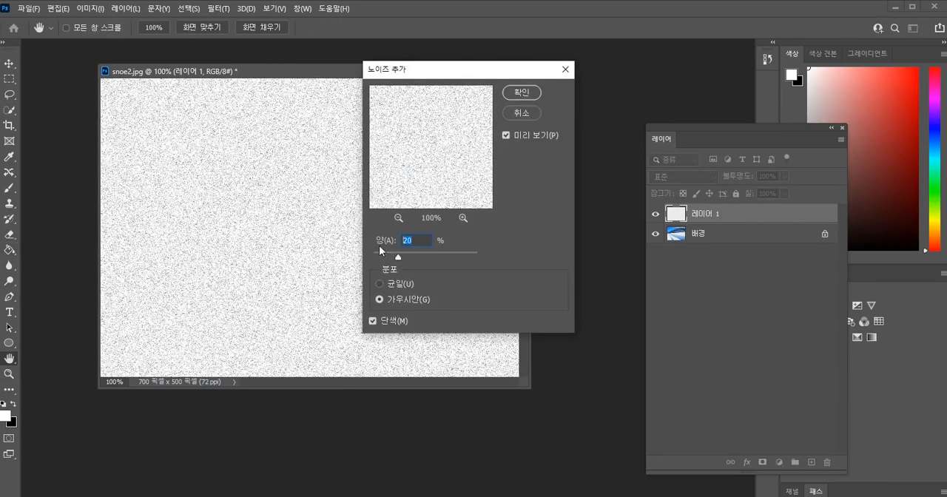
type("20")
key("alt")
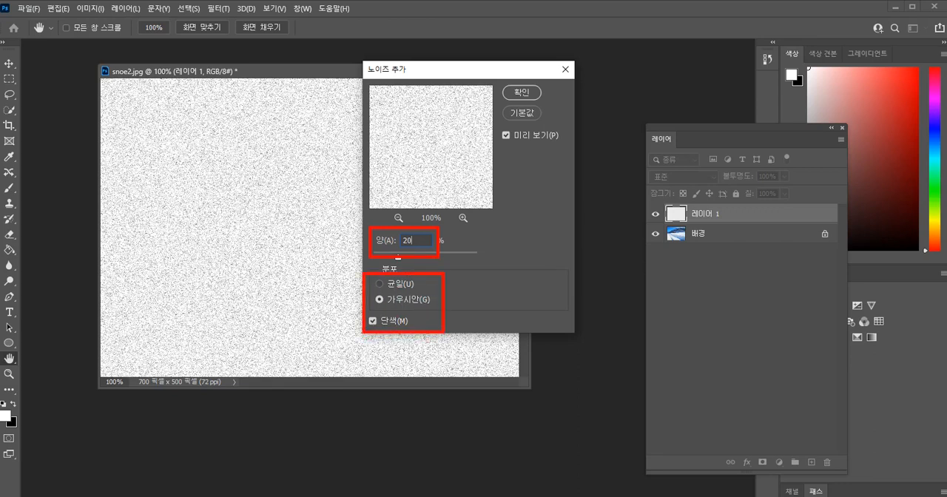
left_click(521, 93)
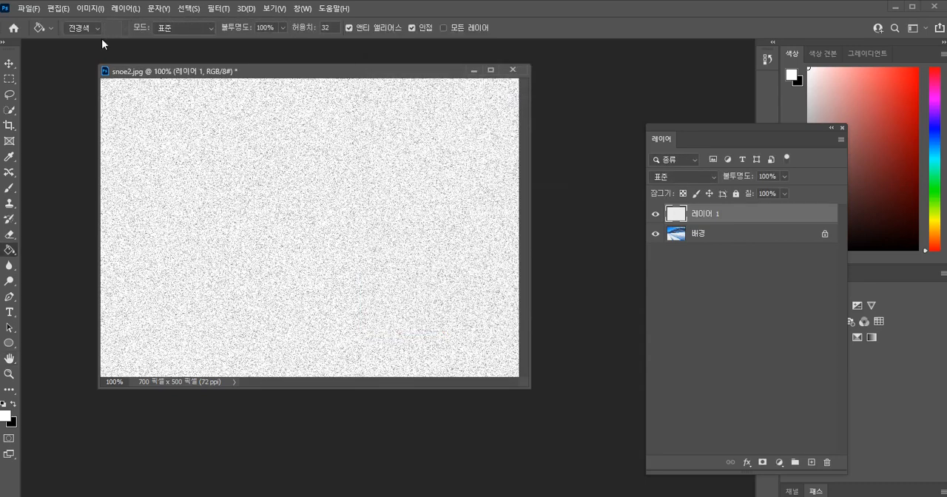
key("Return")
Apply a Threshold adjustment with level 150 to the noise on 레이어 1.
left_click(88, 10)
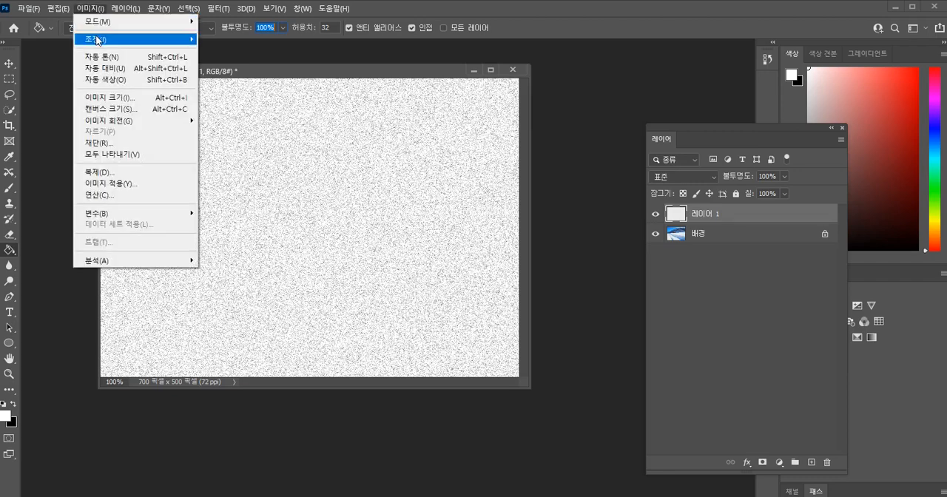
mouse_move(99, 39)
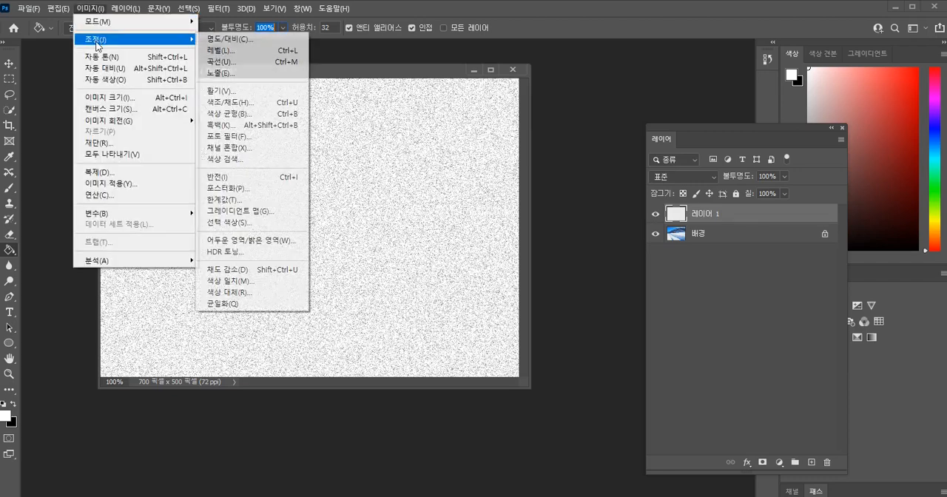
left_click(224, 207)
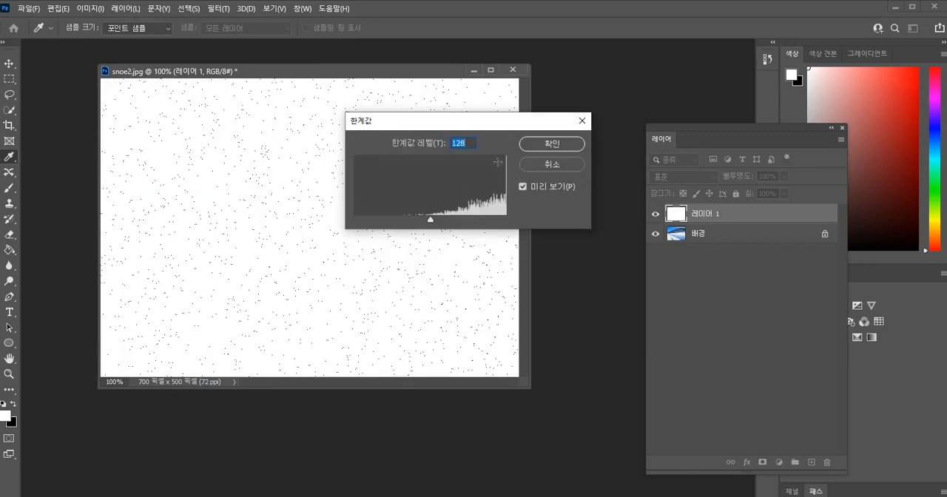
type("150")
left_click(539, 147)
key("g")
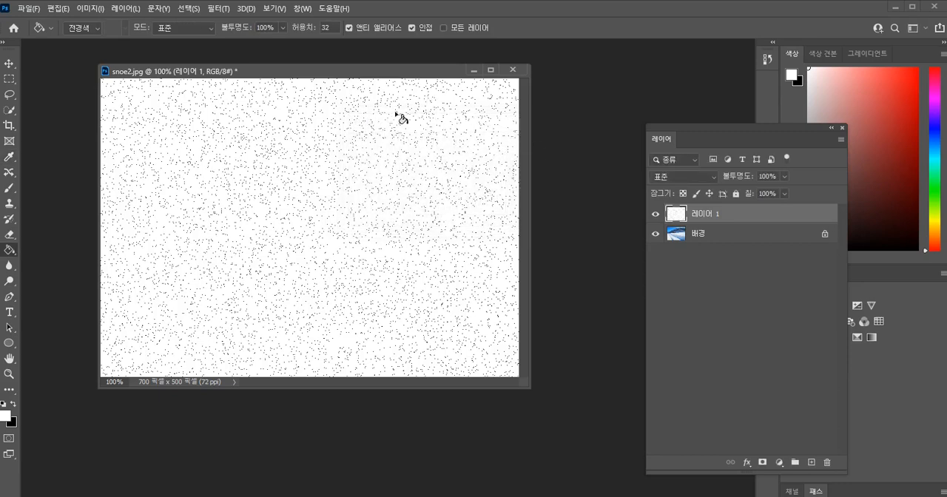
Scale the dotted noise on 레이어 1 to 350% in width and height with Free Transform.
left_click(9, 63)
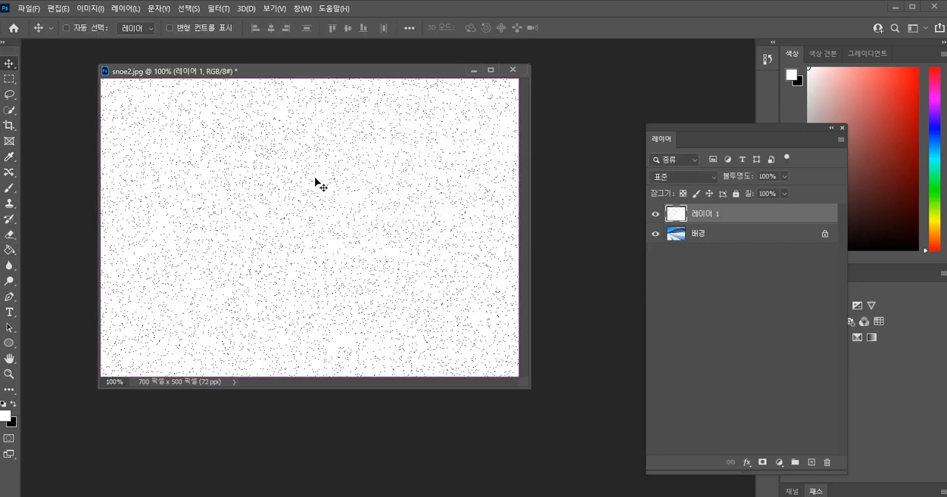
key("ctrl+t")
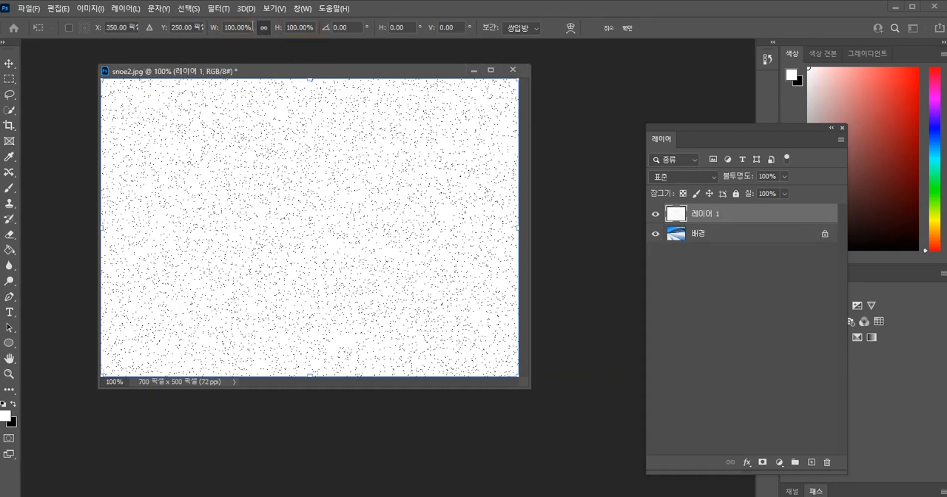
left_click(253, 27)
type("350")
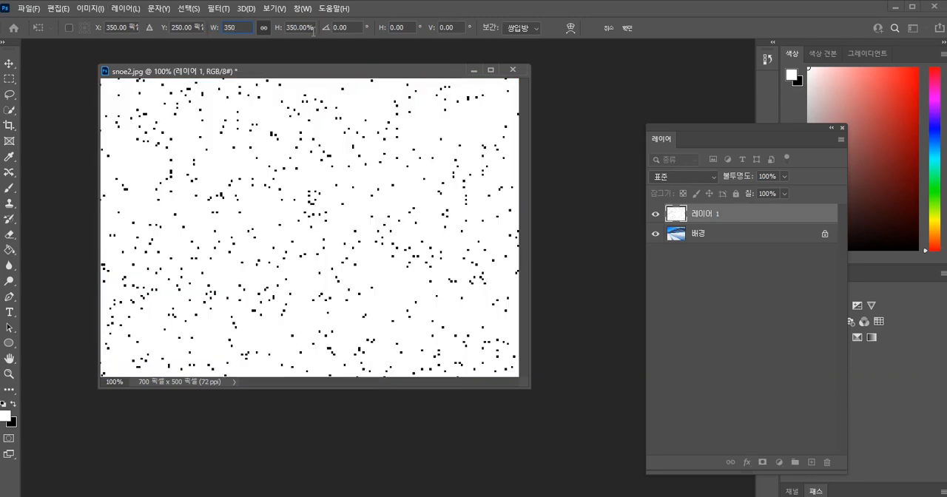
key("Tab")
type("350")
left_click_drag(94, 20, 305, 35)
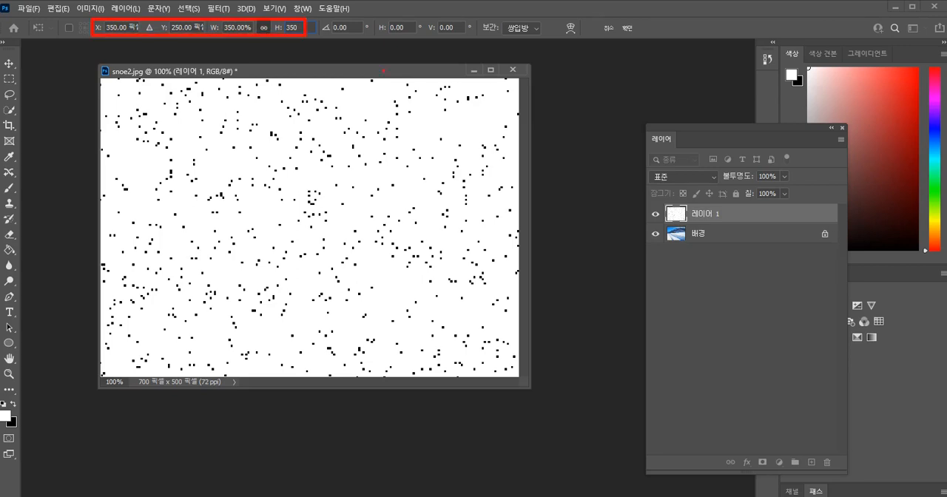
key("Escape")
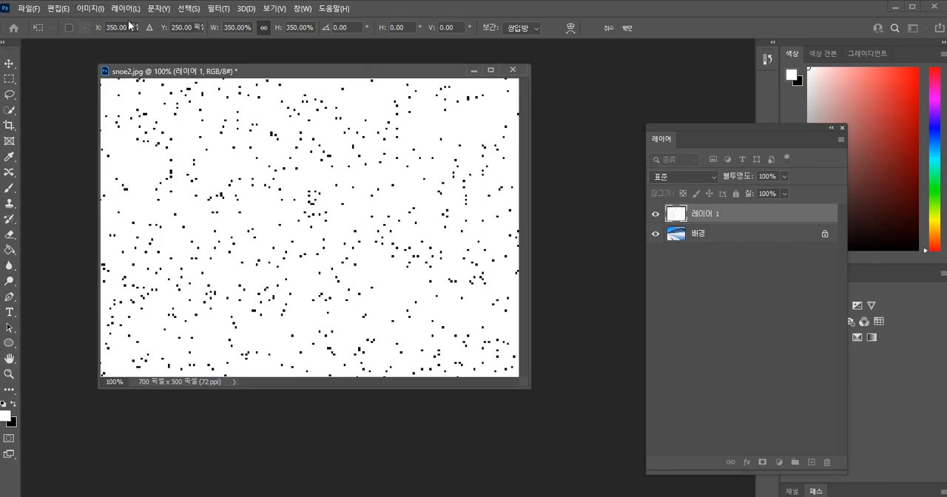
key("Return")
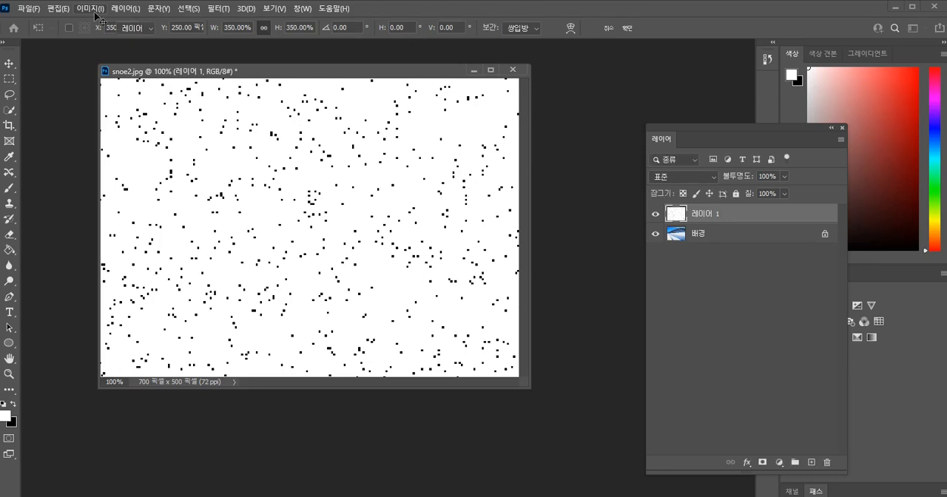
Invert the colours of 레이어 1 and set its blend mode to Screen (스크린) so only white flakes cover the photo.
left_click(91, 9)
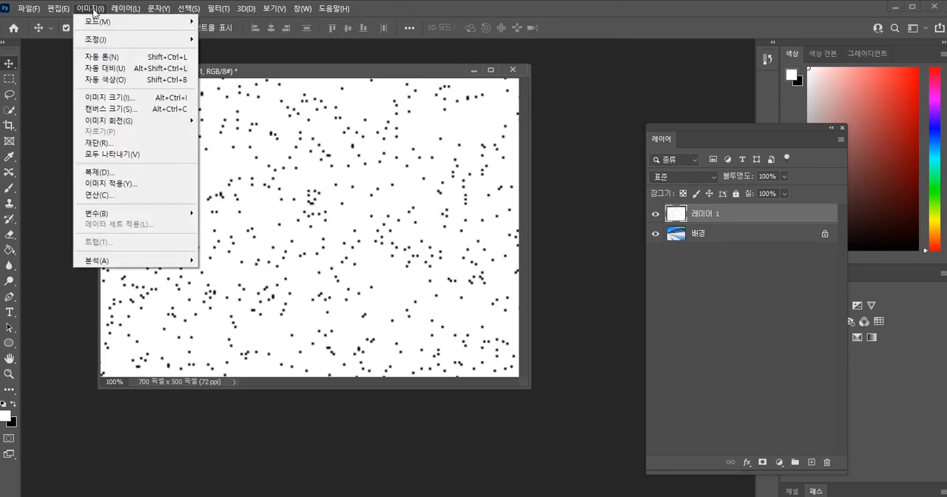
mouse_move(98, 41)
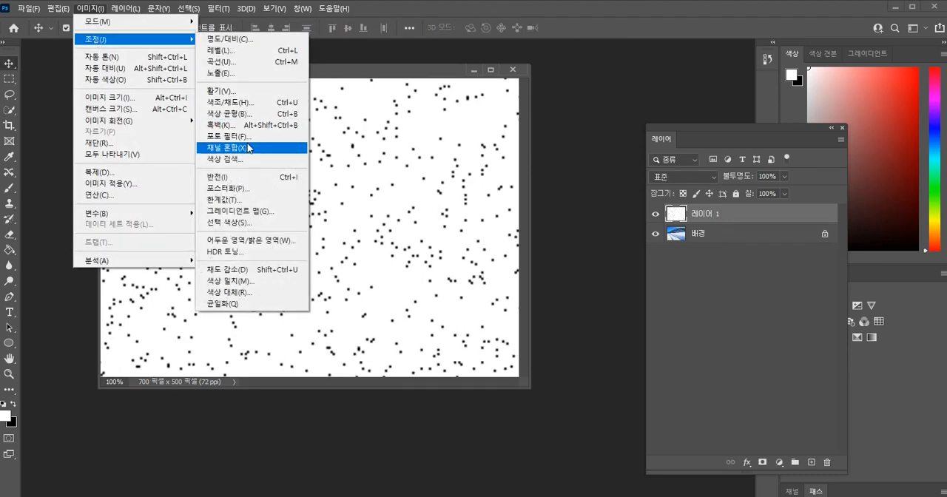
left_click(234, 181)
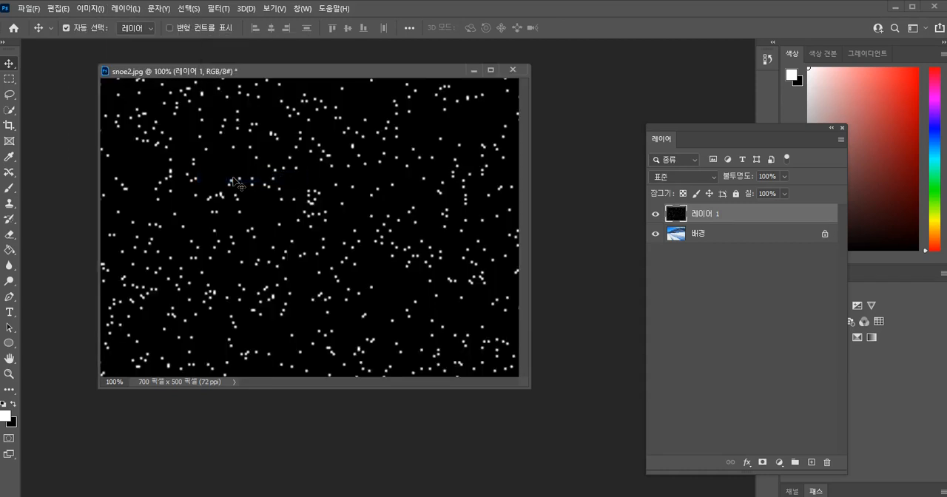
left_click(713, 179)
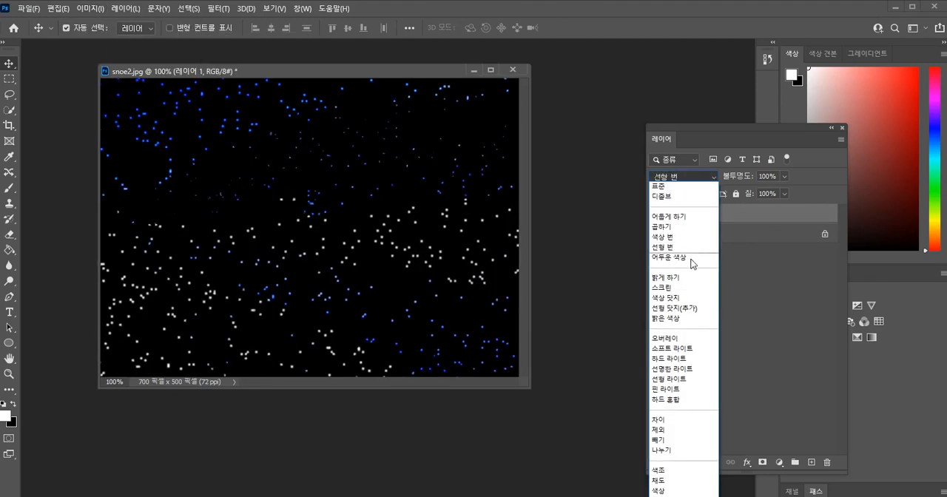
left_click(676, 288)
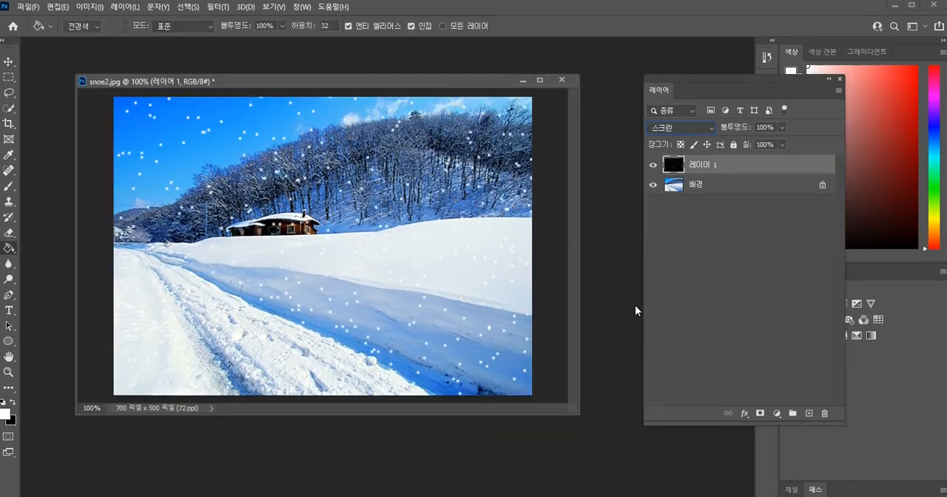
Show the frame animation timeline and activate the Move tool.
left_click(302, 7)
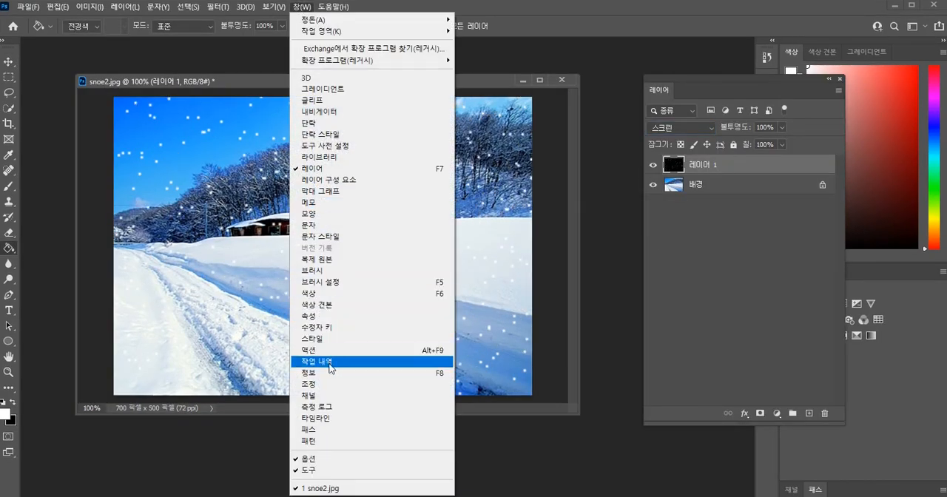
left_click(333, 419)
left_click(186, 466)
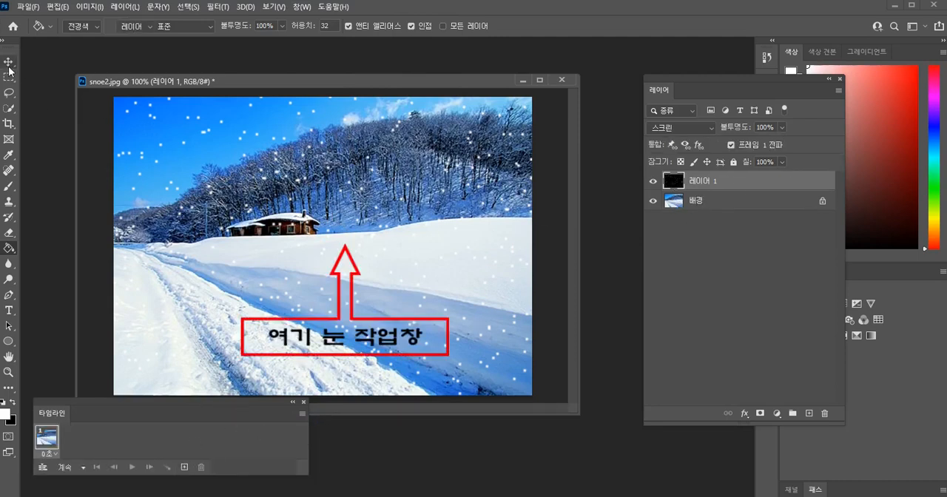
key("v")
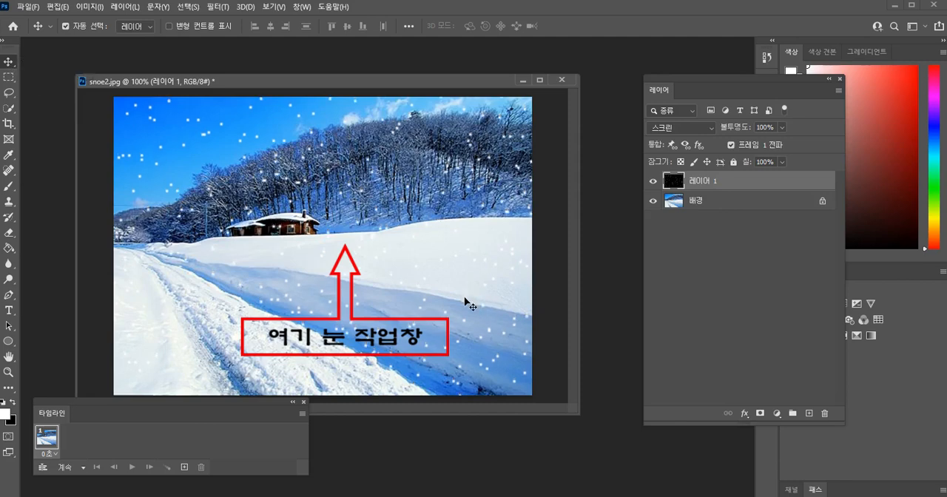
Add animation frames 2 and 3, shifting the snow layer 레이어 1 further down in each one.
left_click(184, 467)
key("shift+Down")
key("shift+Down")
key("shift+Down")
key("shift+Down")
key("shift+Down")
key("shift+Down")
key("shift+Down")
key("shift+Down")
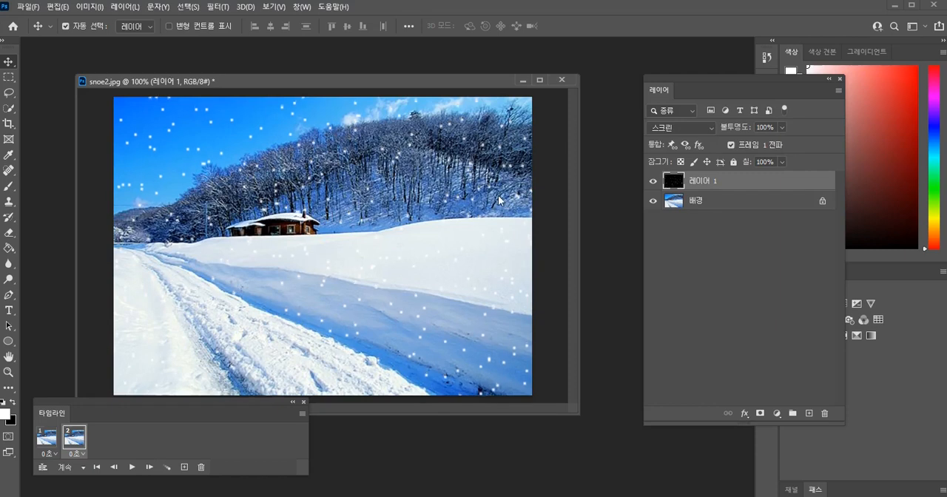
left_click(185, 467)
key("shift+Down")
key("shift+Down")
key("shift+Down")
key("shift+Down")
key("shift+Down")
key("shift+Down")
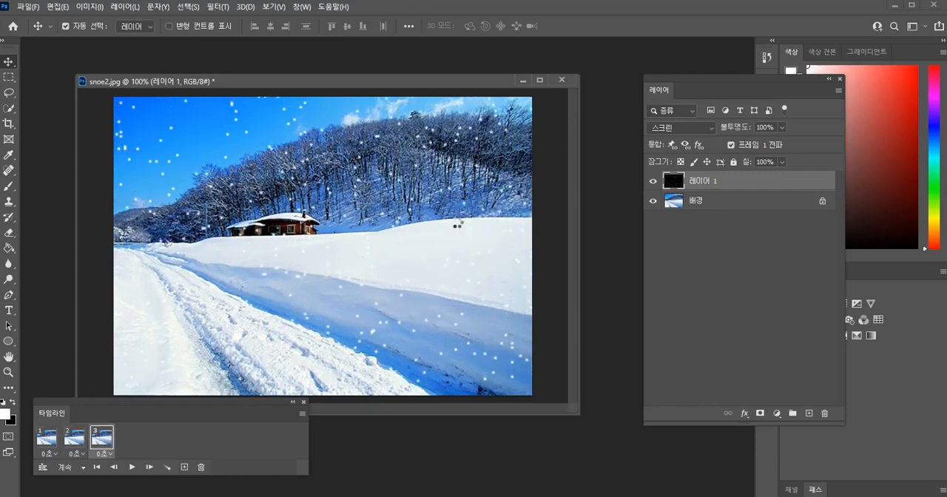
Add frames 4 and 5 to the animation, moving the snow layer lower in each frame.
left_click(184, 467)
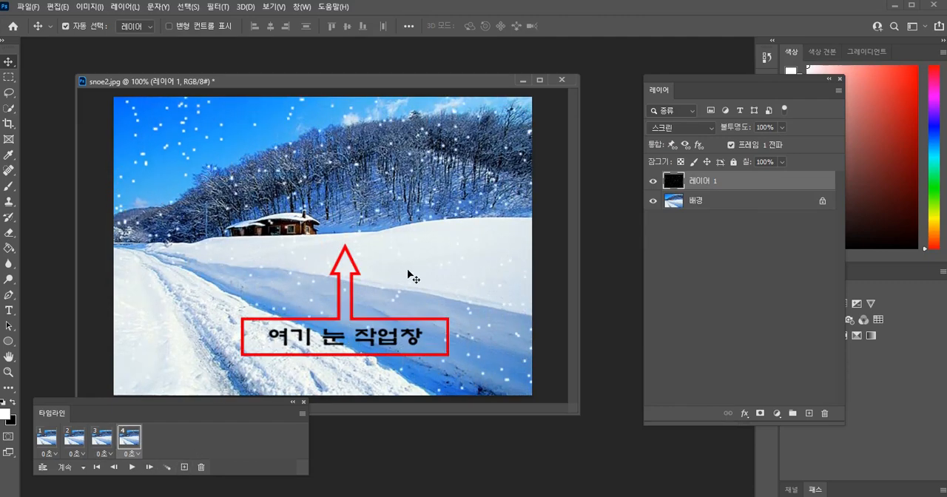
key("shift+Down")
key("shift+Down")
key("shift+Down")
key("shift+Down")
left_click(184, 467)
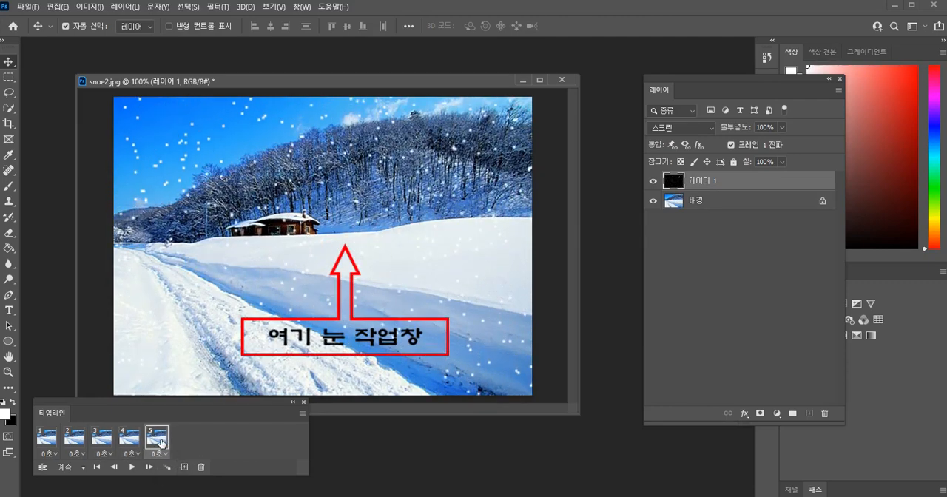
key("shift+Down")
key("shift+Down")
key("shift+Down")
key("shift+Down")
key("shift+Down")
key("shift+Down")
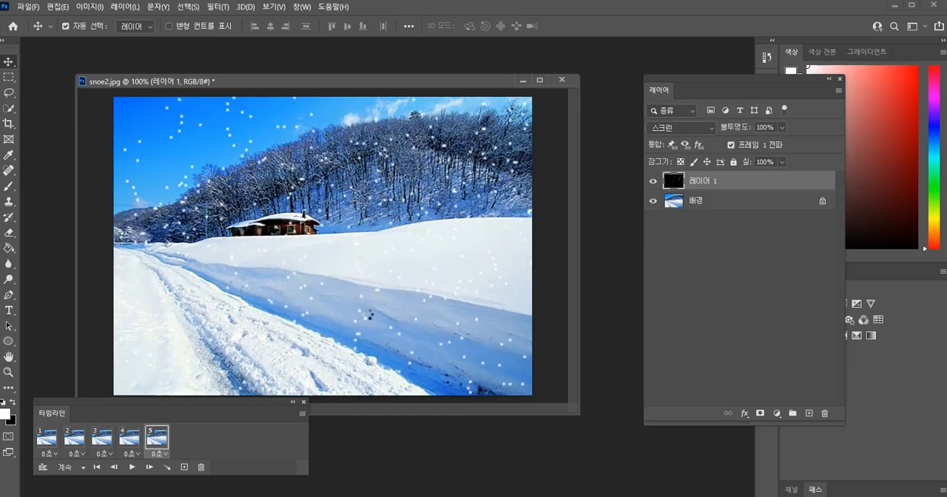
Add frame 6 to the animation and shift its snow layer further down.
left_click(184, 467)
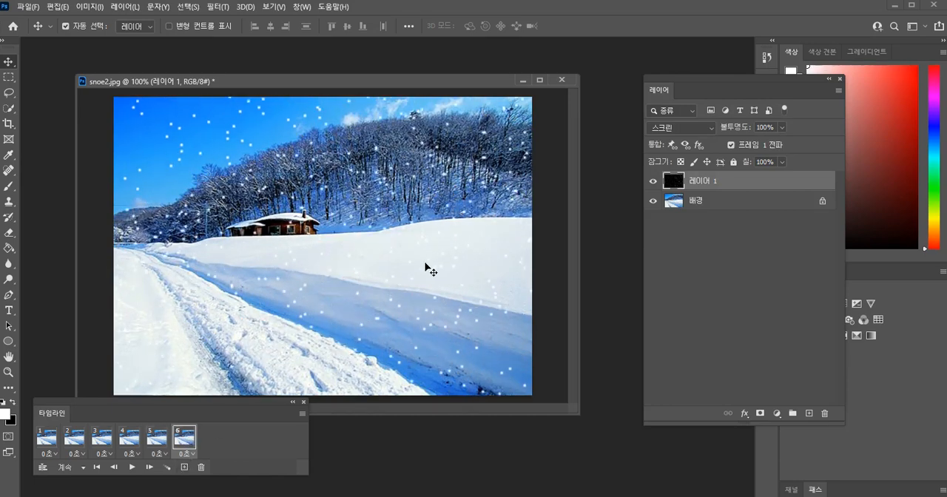
key("shift+Down")
key("shift+Down")
key("shift+Down")
key("shift+Down")
key("shift+Down")
key("shift+Down")
key("shift+Down")
key("shift+Down")
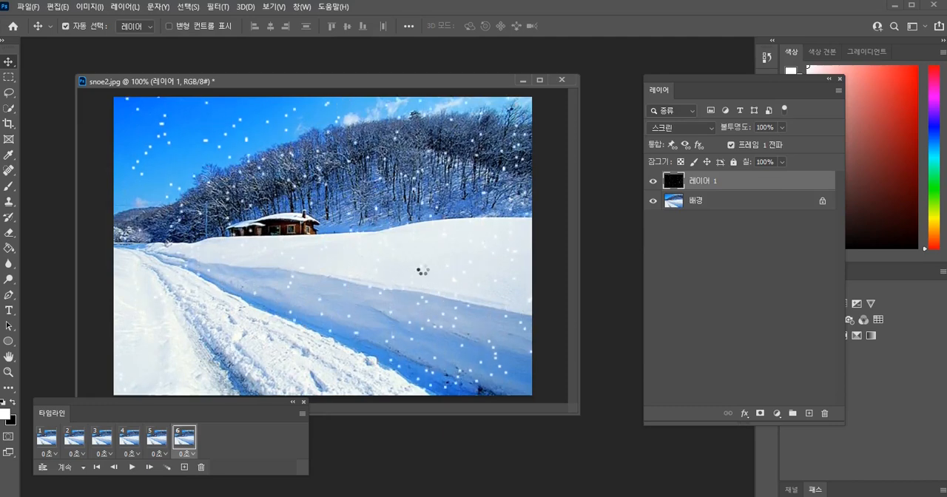
Add frame 7 to the animation and move its snow layer further down.
left_click(184, 467)
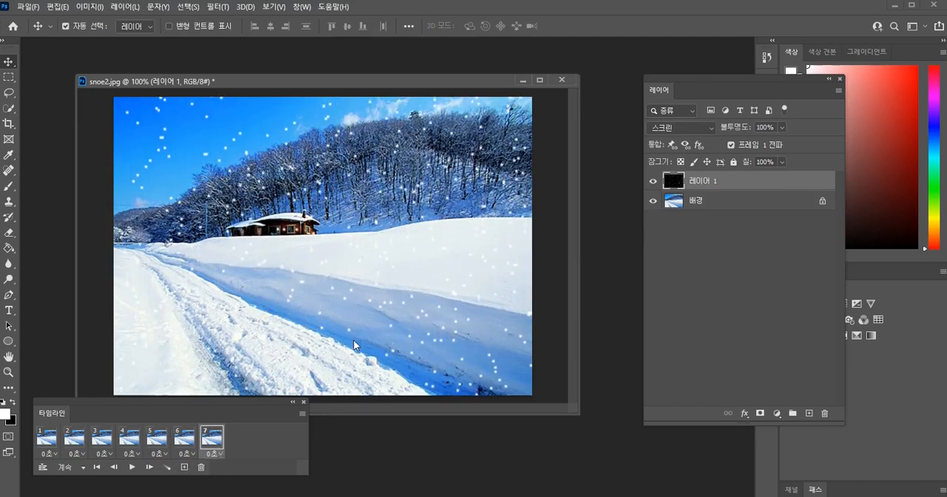
key("shift+Down")
key("shift+Down")
key("shift+Down")
key("shift+Down")
key("shift+Down")
key("shift+Down")
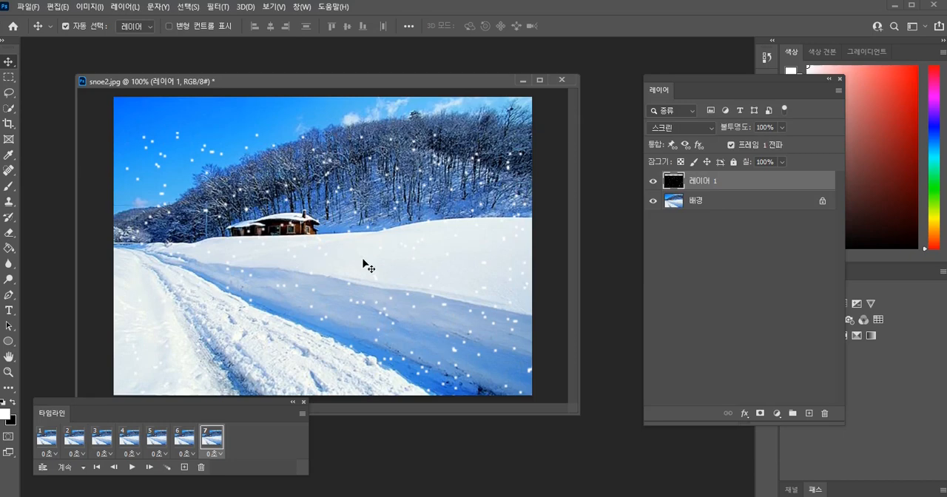
Enlarge the snow layer upward to 104.46% with Free Transform so it covers the upper edge of the photo.
key("ctrl+t")
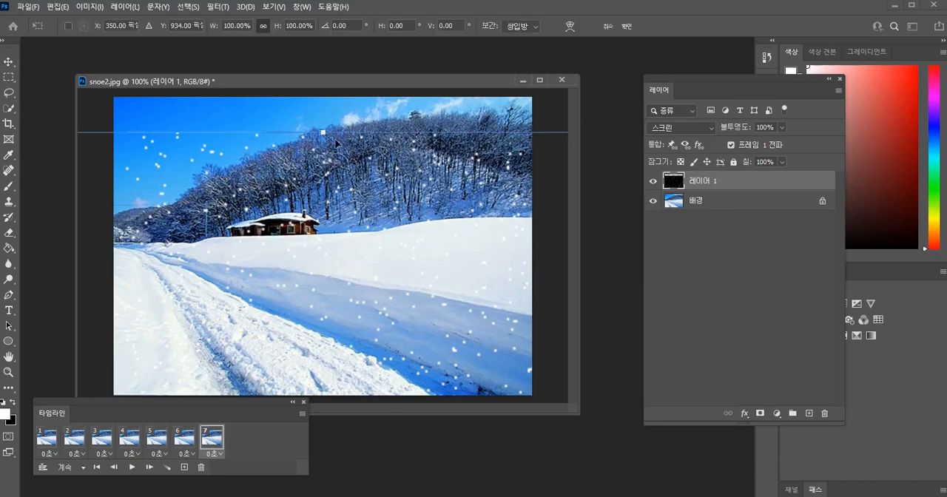
left_click_drag(335, 138, 334, 83)
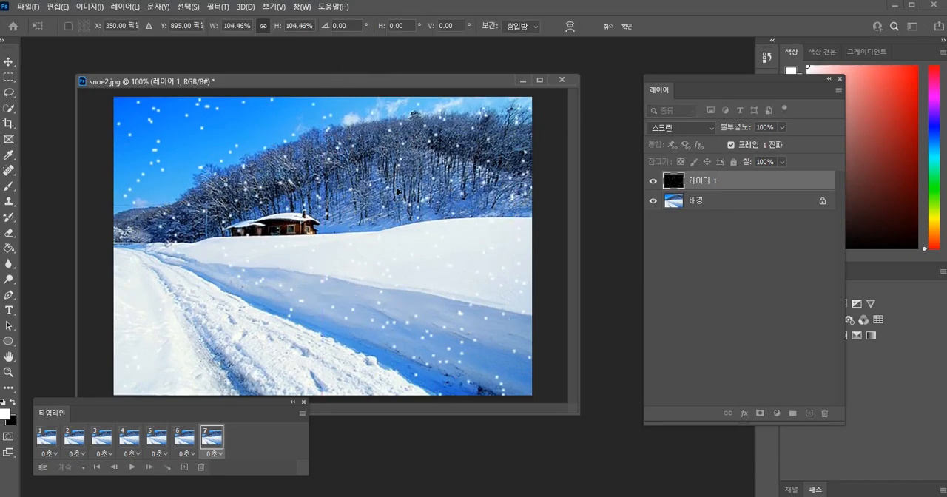
left_click(213, 441)
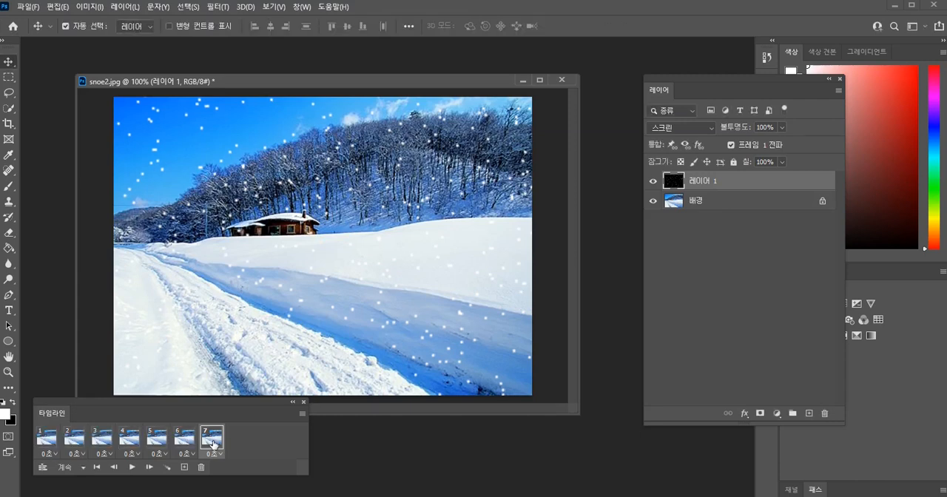
Delete frame 7 from the animation.
right_click(220, 440)
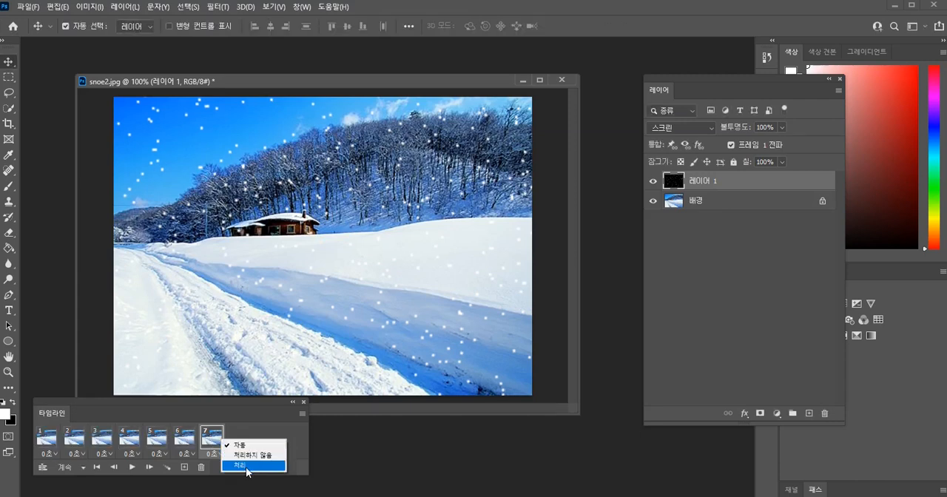
left_click(247, 466)
left_click(201, 467)
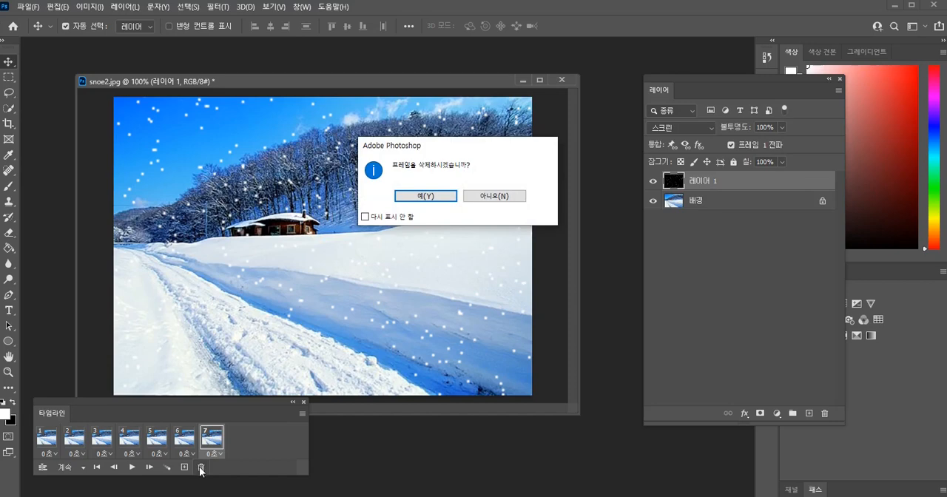
left_click(446, 198)
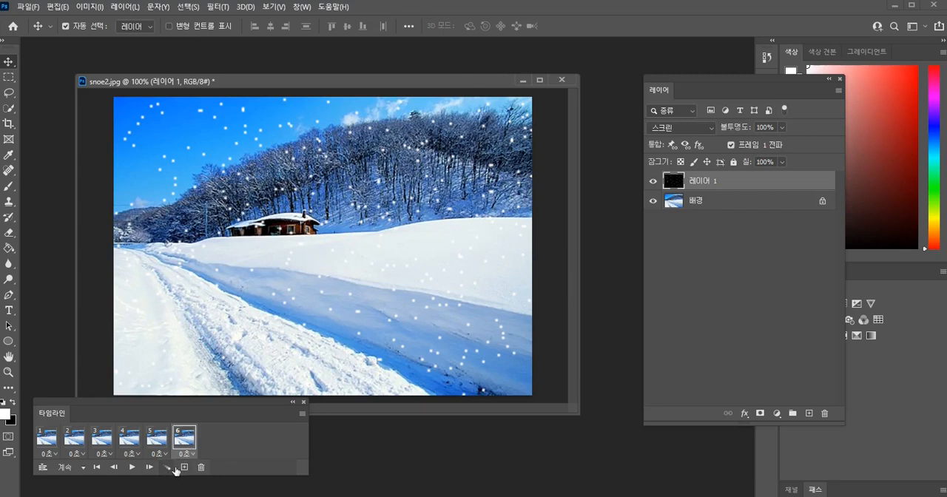
Step through the six animation frames to check how the snow position changes between them.
left_click(51, 441)
left_click(77, 440)
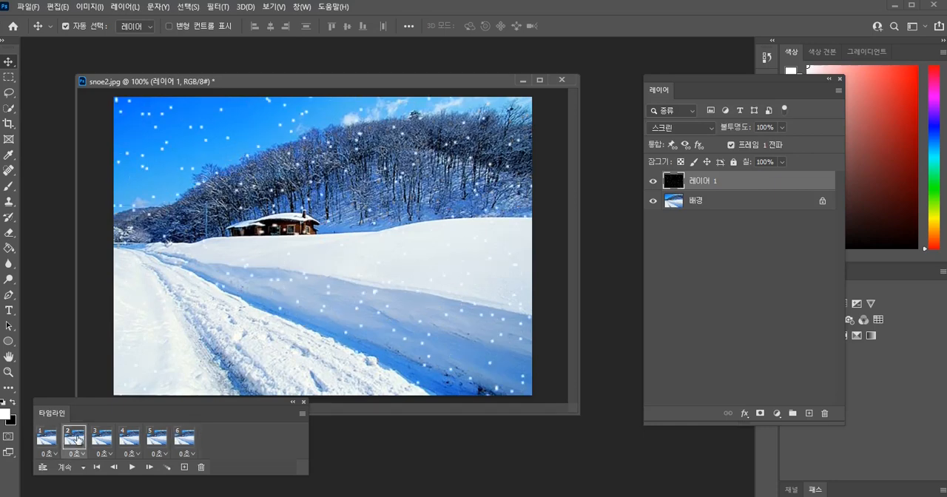
left_click(102, 439)
left_click(130, 439)
left_click(157, 438)
left_click(185, 438)
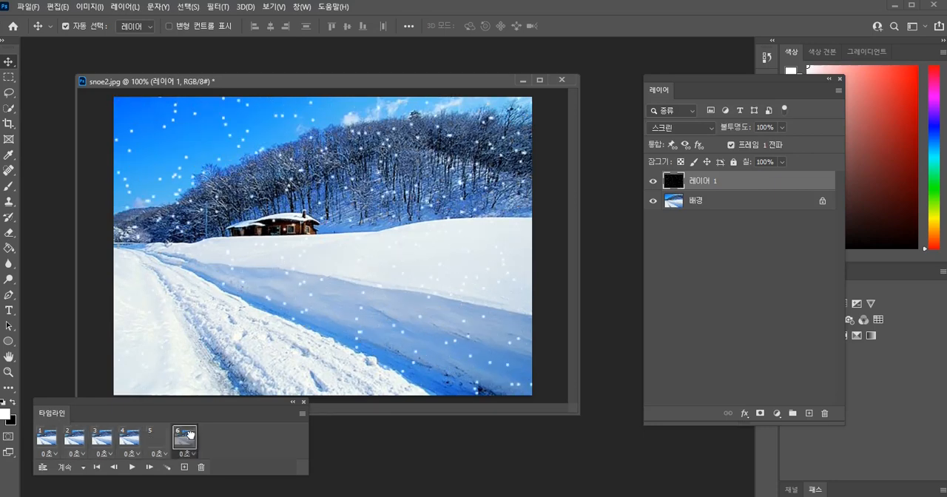
left_click(159, 440)
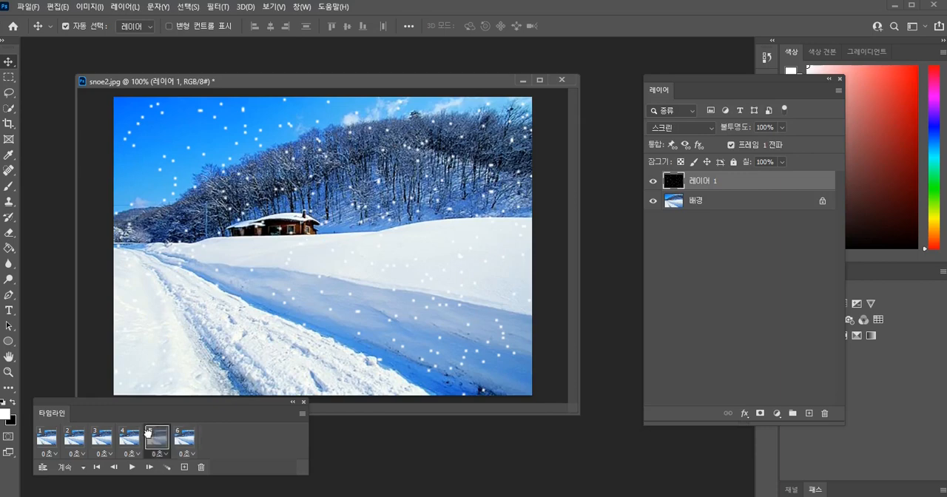
Shift the snow layer further down in frame 6.
left_click(184, 439)
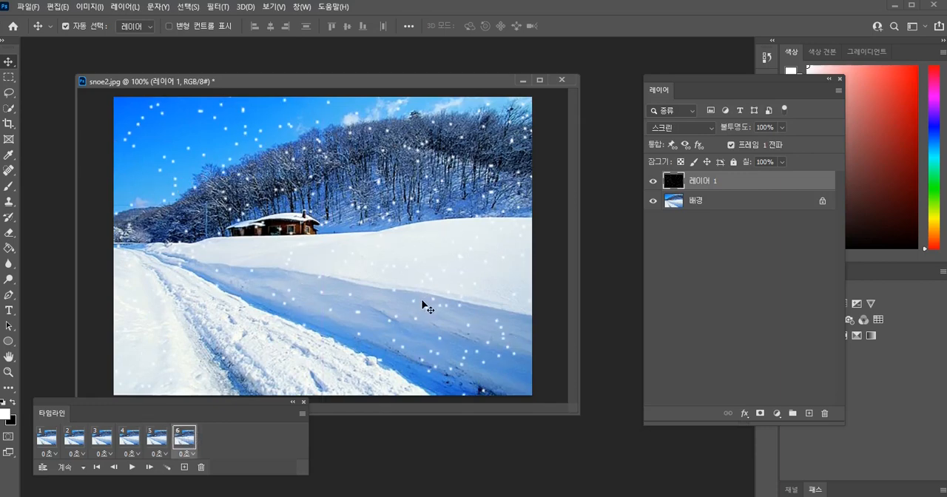
key("shift+Down")
key("shift+Down")
key("shift+Down")
key("shift+Down")
key("shift+Down")
key("shift+Down")
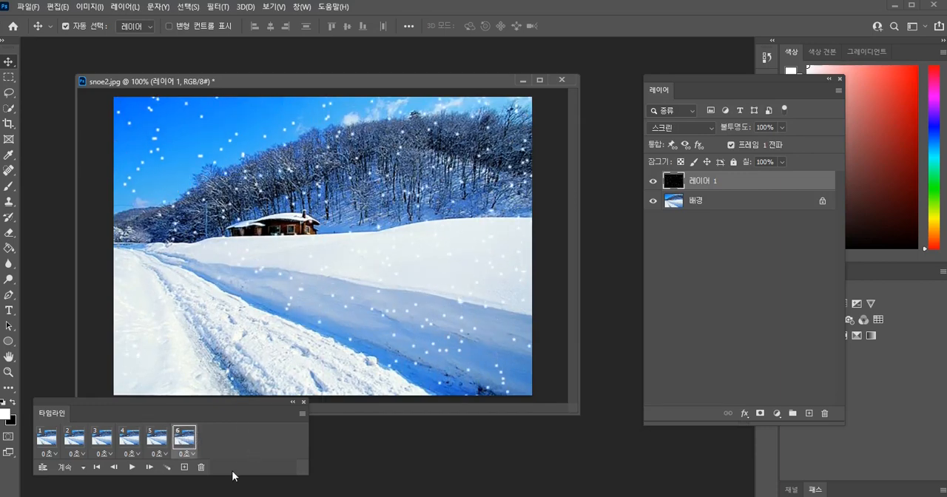
Step back through the animation from frame 5 to frame 1 to check the snow position in each frame.
left_click(159, 438)
left_click(130, 439)
left_click(102, 439)
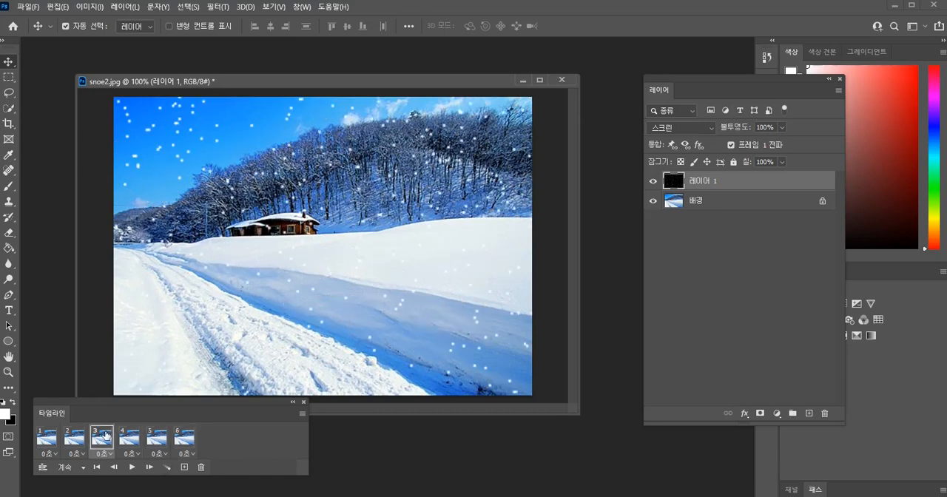
left_click(74, 439)
left_click(45, 443)
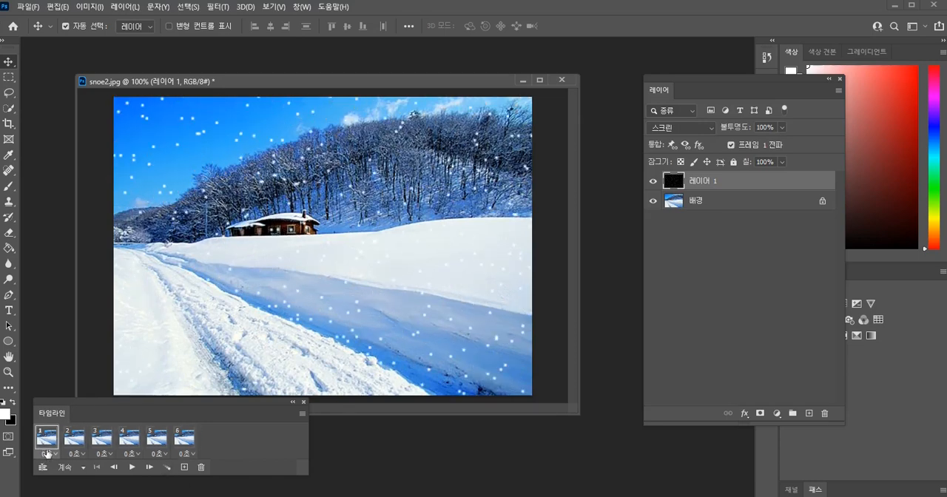
Set the delay of all six animation frames to 0.1 seconds and play the animation to preview the snowfall.
left_click(48, 453)
left_click(181, 444)
left_click(185, 442, "shift")
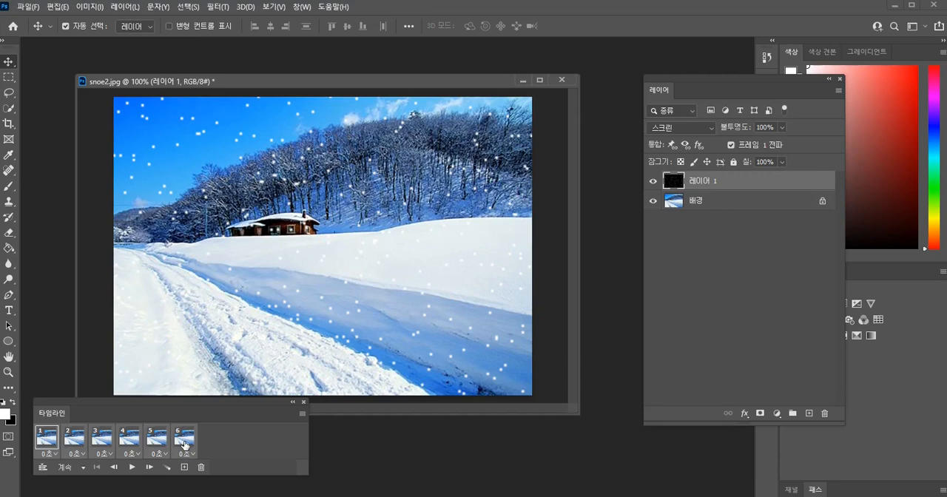
left_click(186, 454)
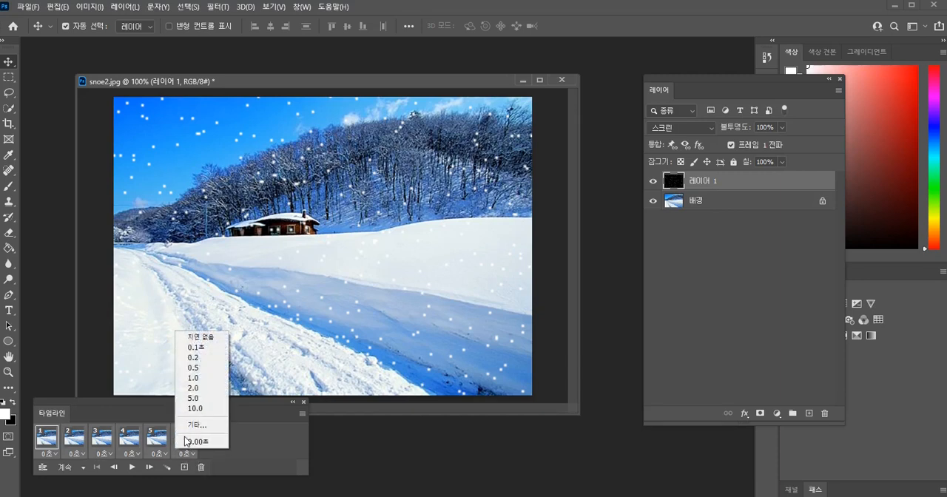
left_click(198, 354)
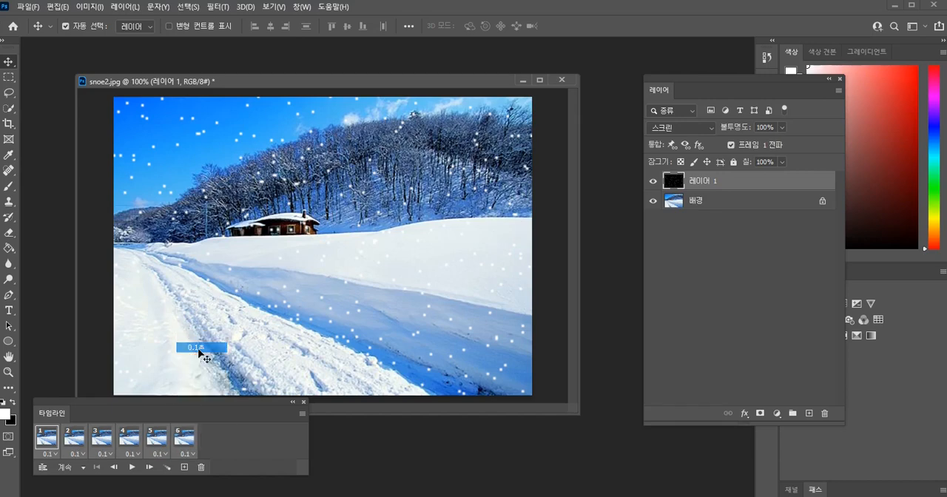
left_click(132, 468)
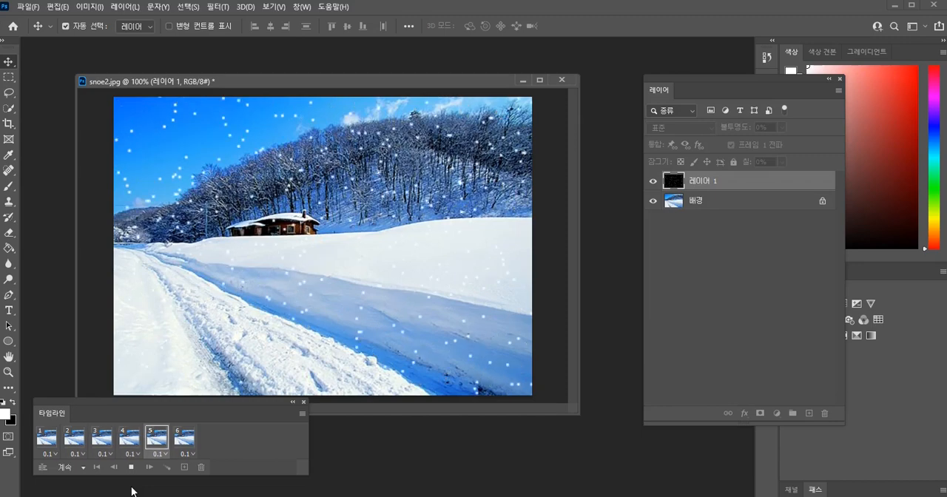
key("space")
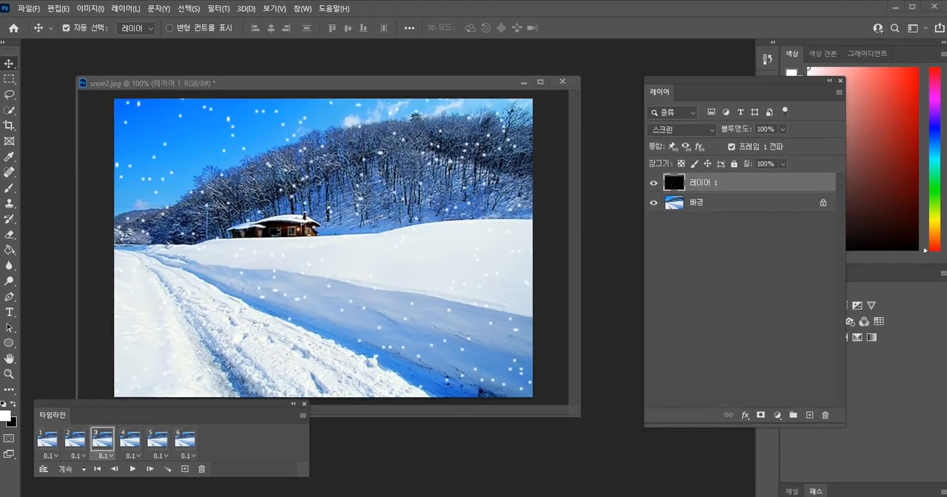
Open the legacy Save for Web export for the animation and preview its playback there.
left_click(29, 9)
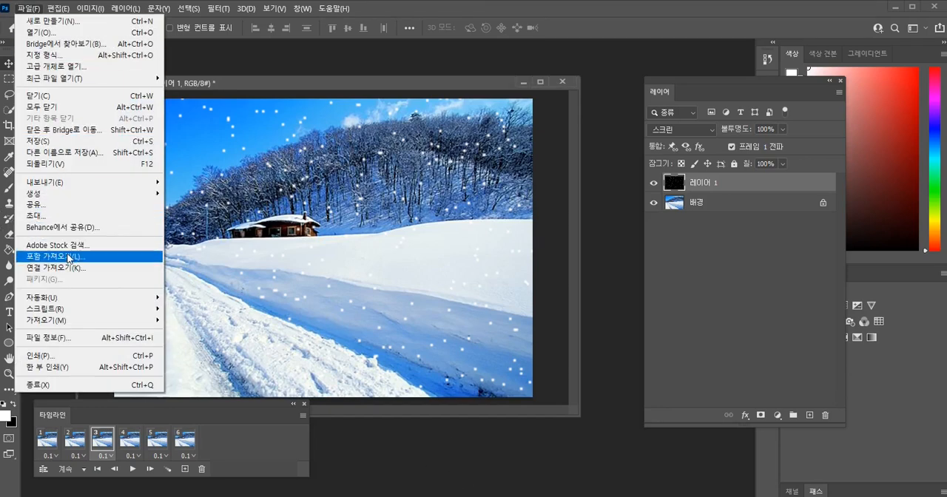
mouse_move(73, 184)
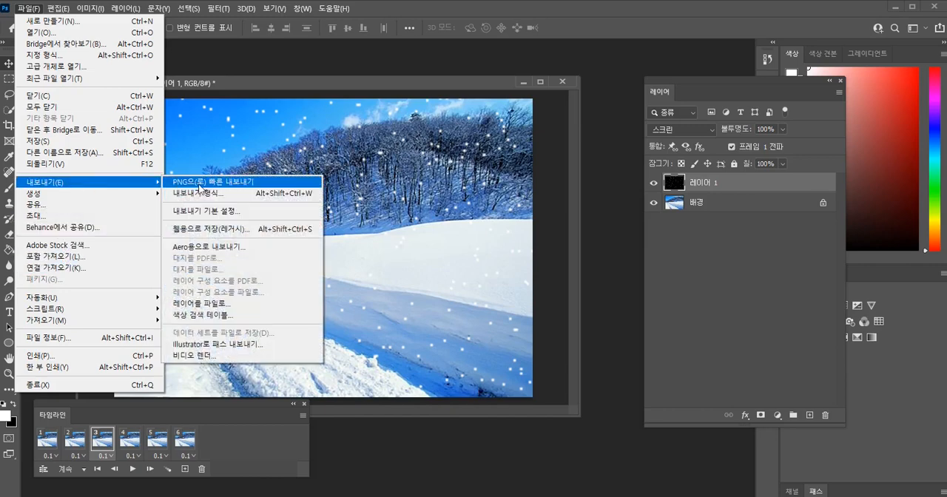
left_click(223, 231)
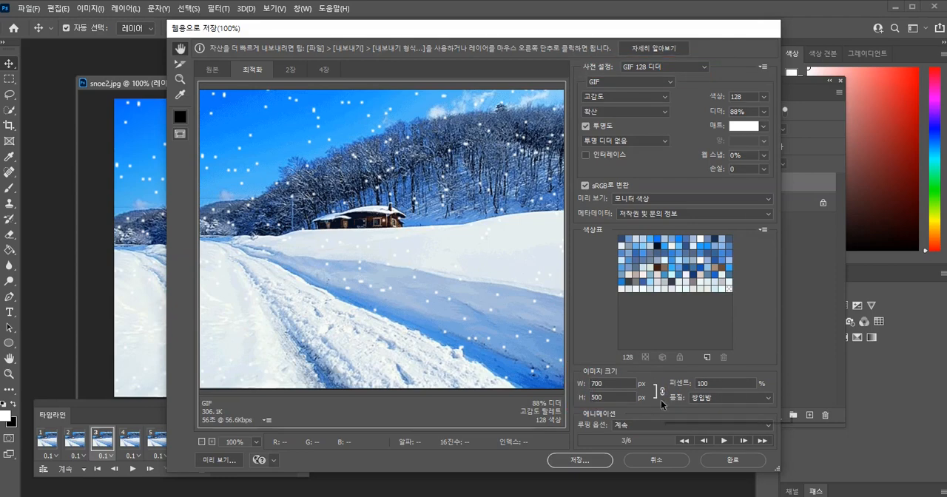
left_click(724, 441)
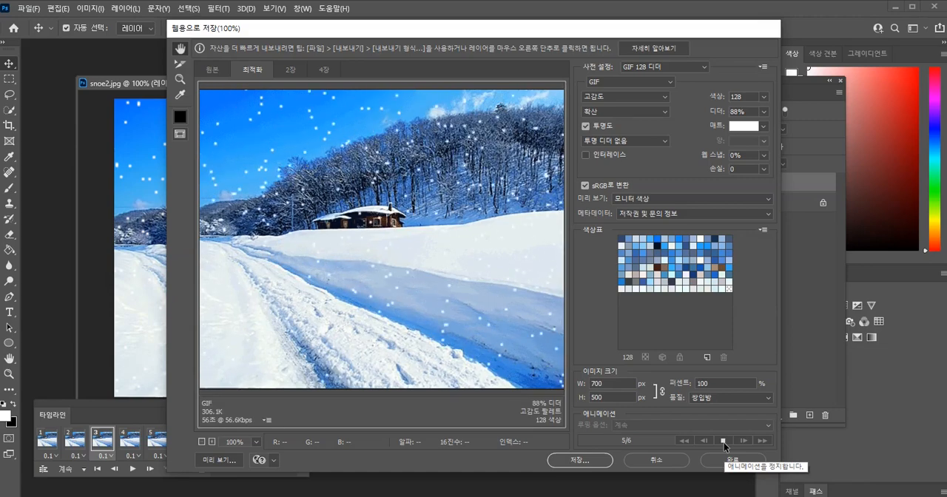
Save the animated GIF as snownday in the photoshop media folder.
left_click(581, 460)
left_click(341, 242)
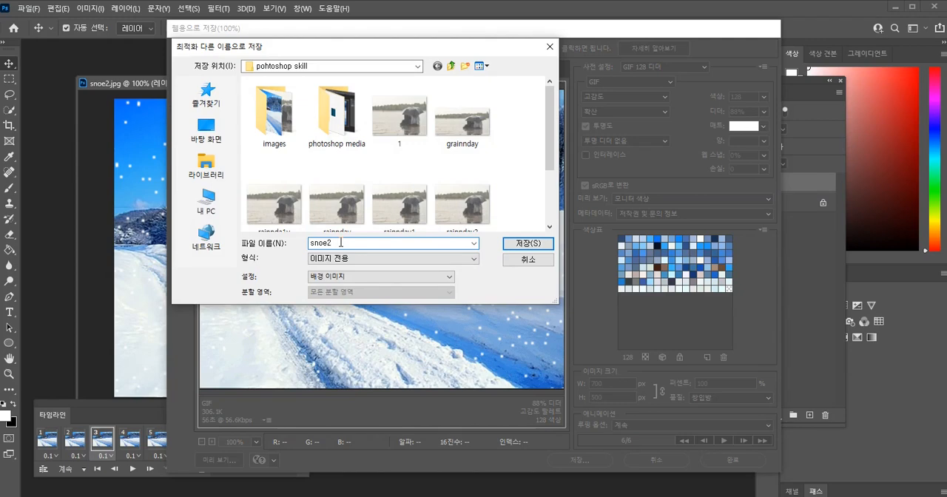
left_click_drag(320, 242, 281, 242)
type("sn")
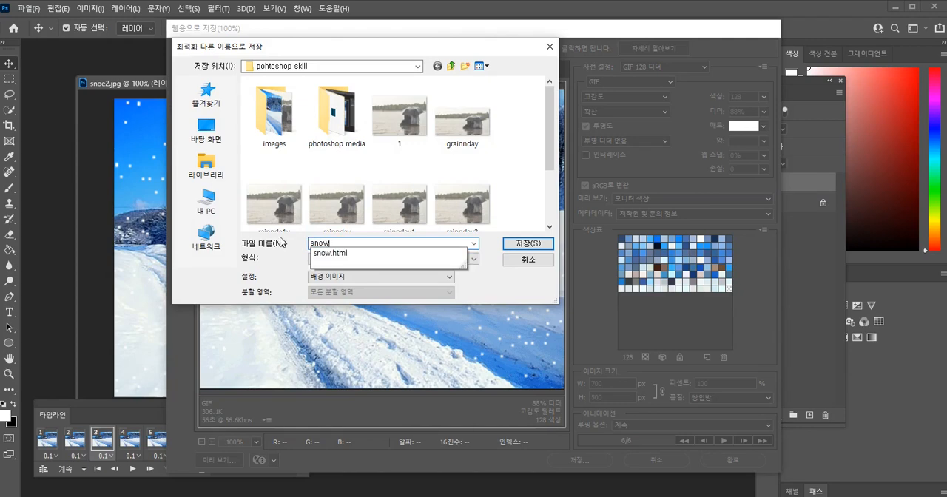
type("ownday")
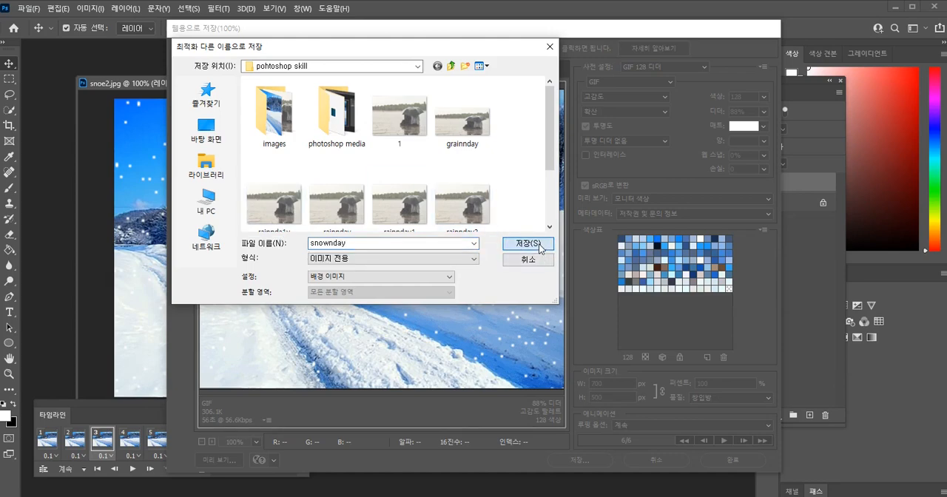
double_click(339, 111)
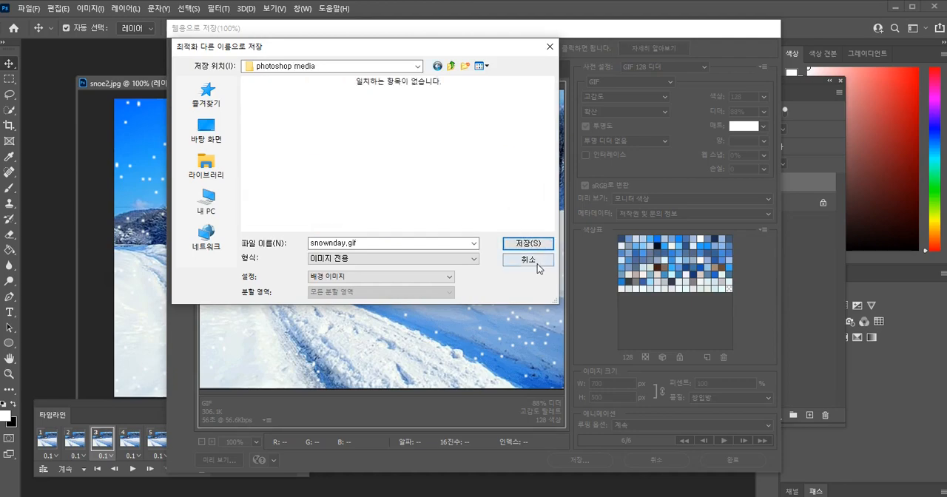
left_click(528, 243)
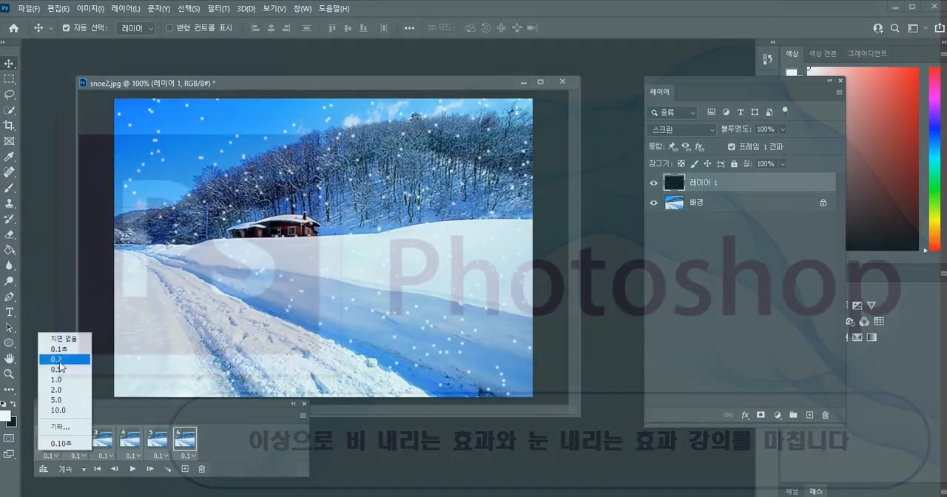